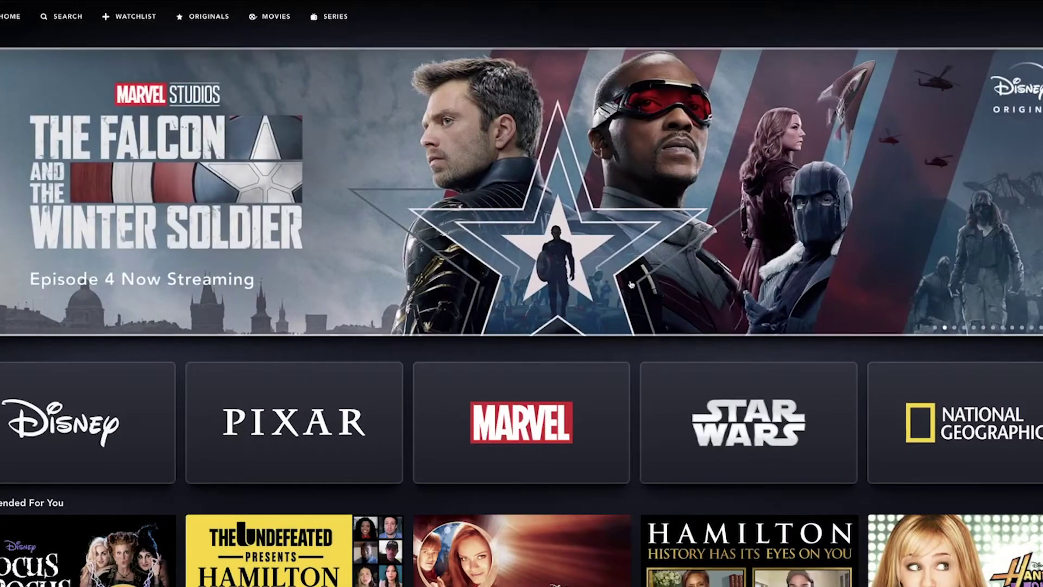
Step: Look through the original Disney+ home page and the Disney brand page for layout reference
scroll(537, 289, "down", 3)
scroll(536, 289, "down", 6)
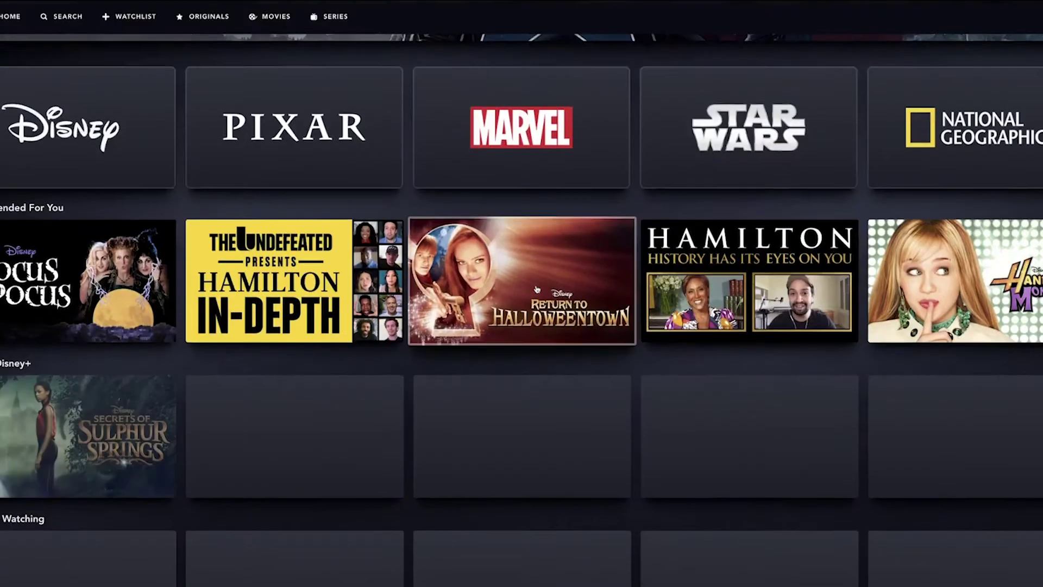
scroll(536, 289, "up", 9)
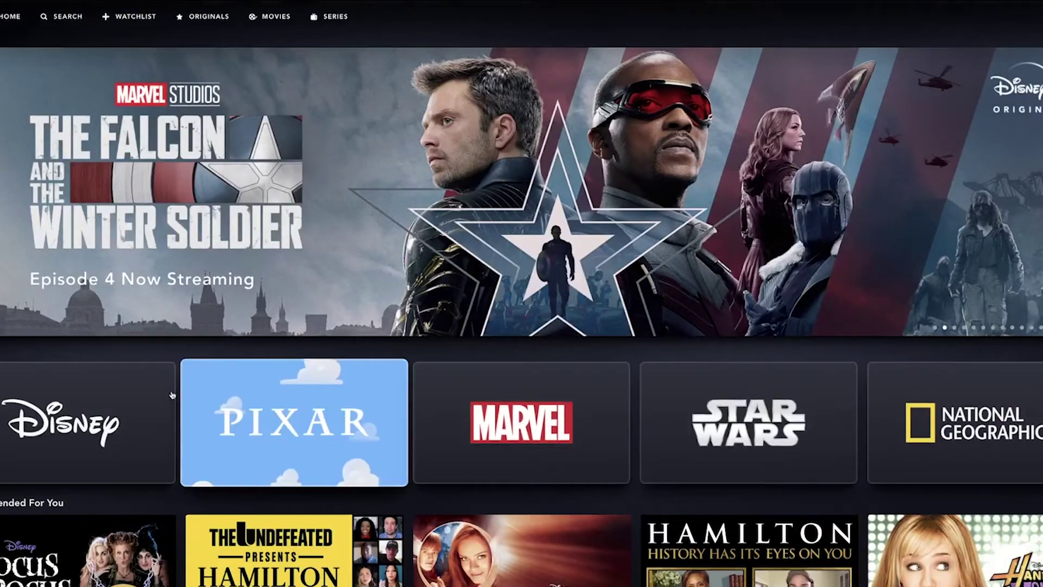
left_click(159, 395)
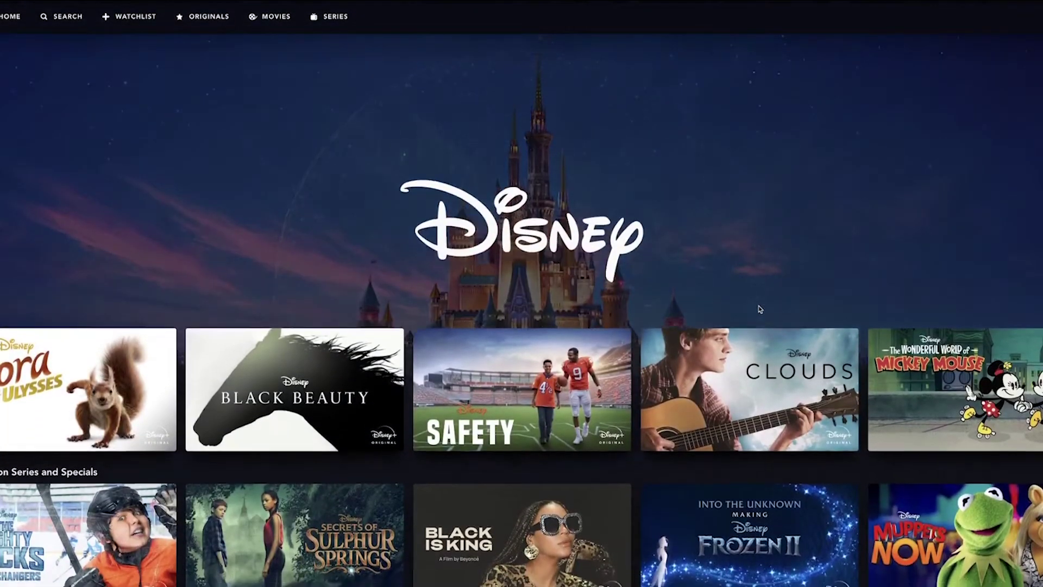
scroll(760, 309, "down", 2)
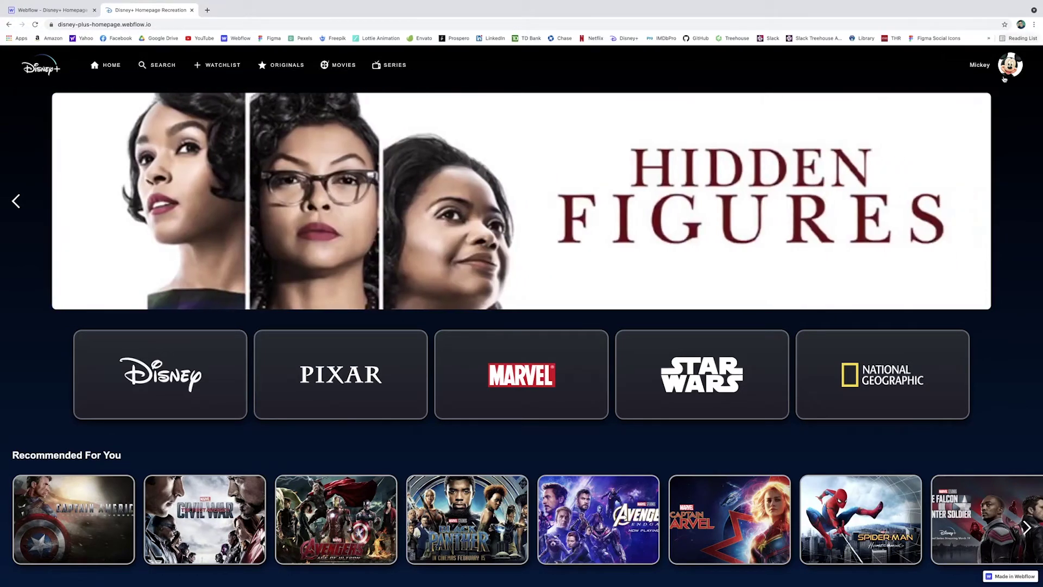
Step: Review the published homepage recreation, including its profile dropdown, brand tiles and movie rows
mouse_move(1004, 79)
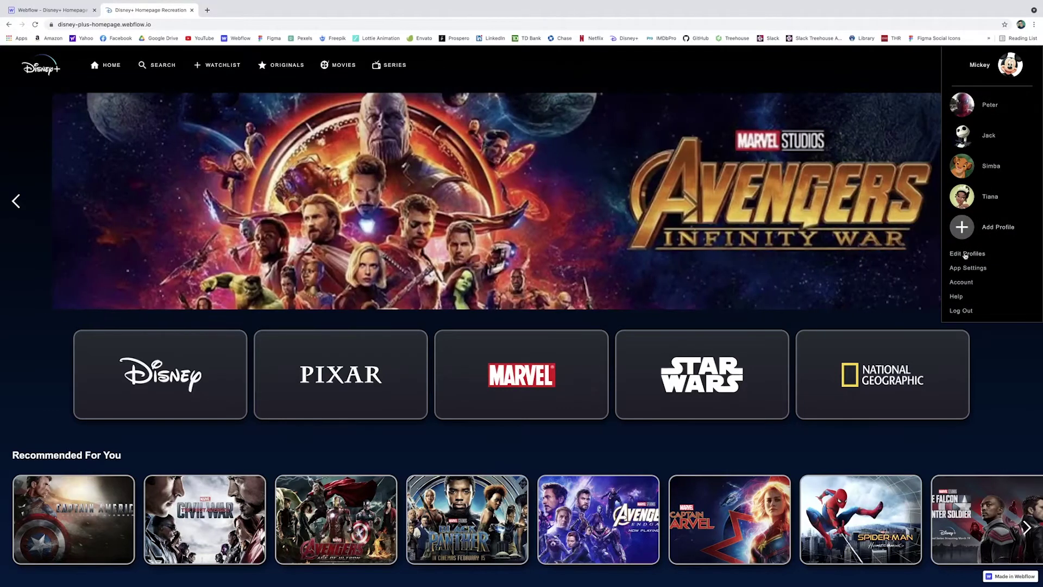
scroll(1002, 335, "down", 2)
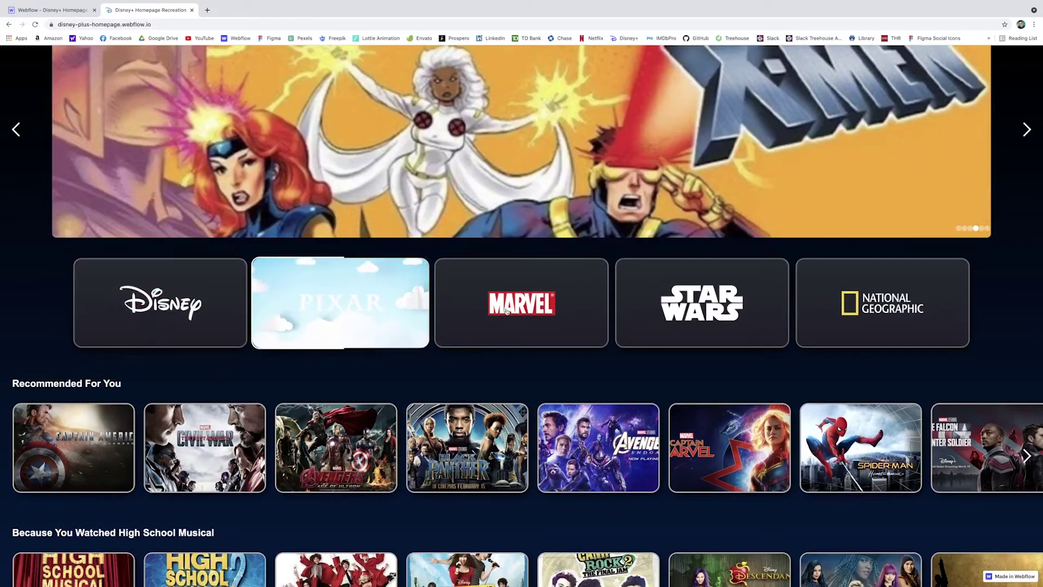
scroll(592, 339, "down", 3)
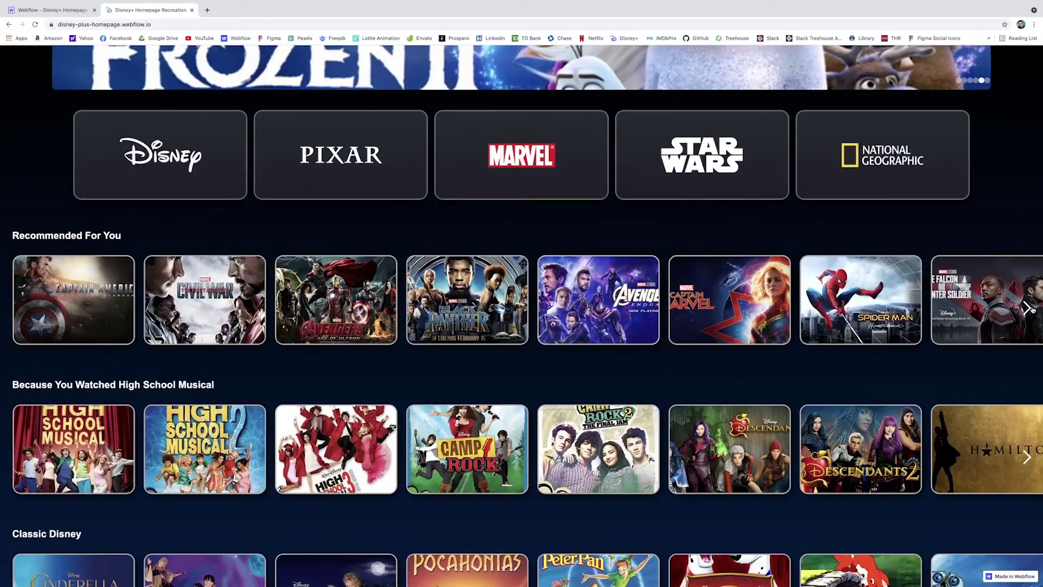
scroll(912, 346, "down", 2)
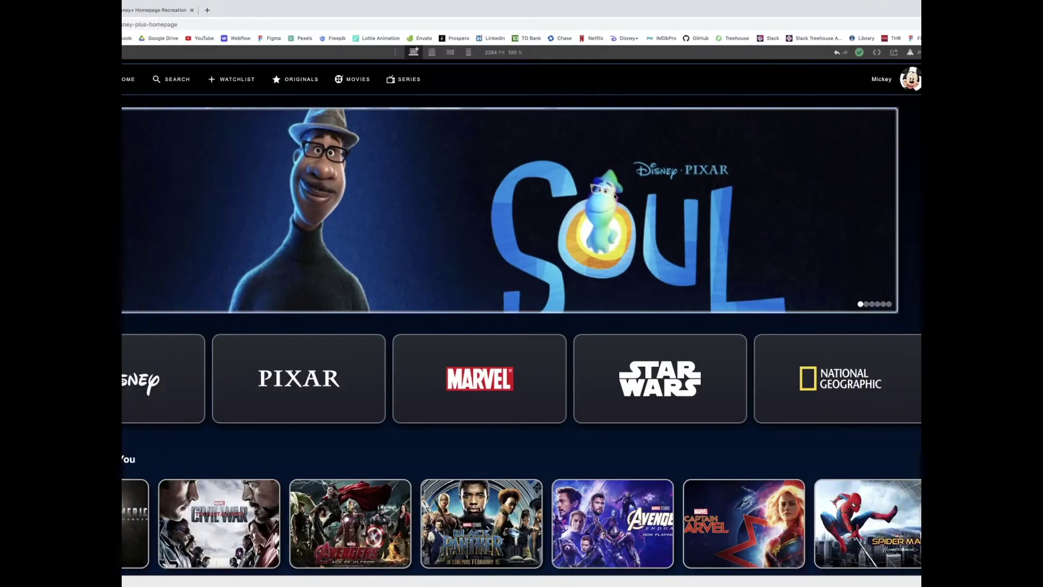
Step: Look over the Disney+ homepage project in the Webflow Designer, from the navbar to the recommended rows
scroll(613, 196, "down", 5)
scroll(613, 196, "up", 5)
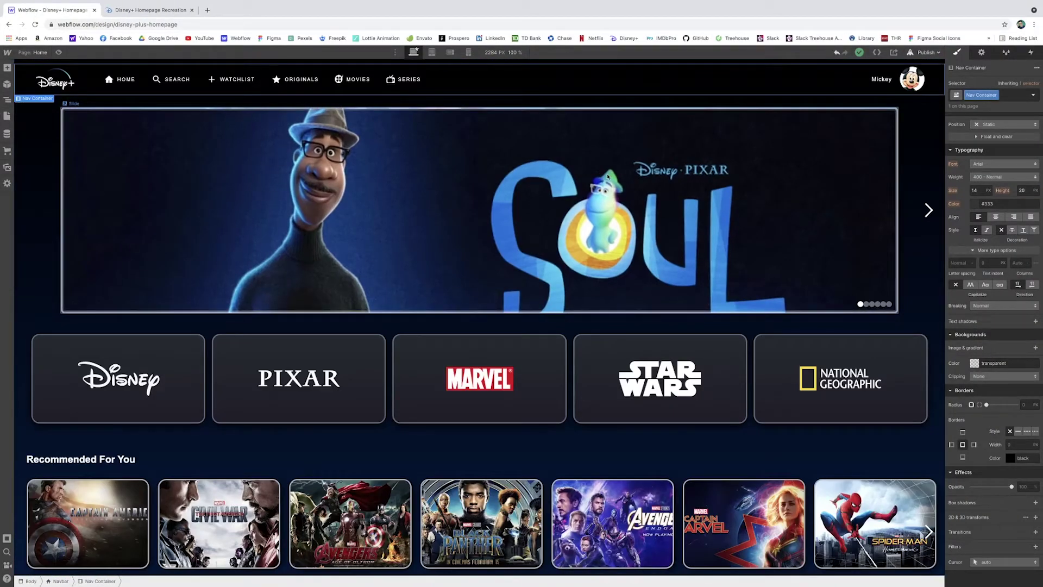
scroll(606, 176, "down", 6)
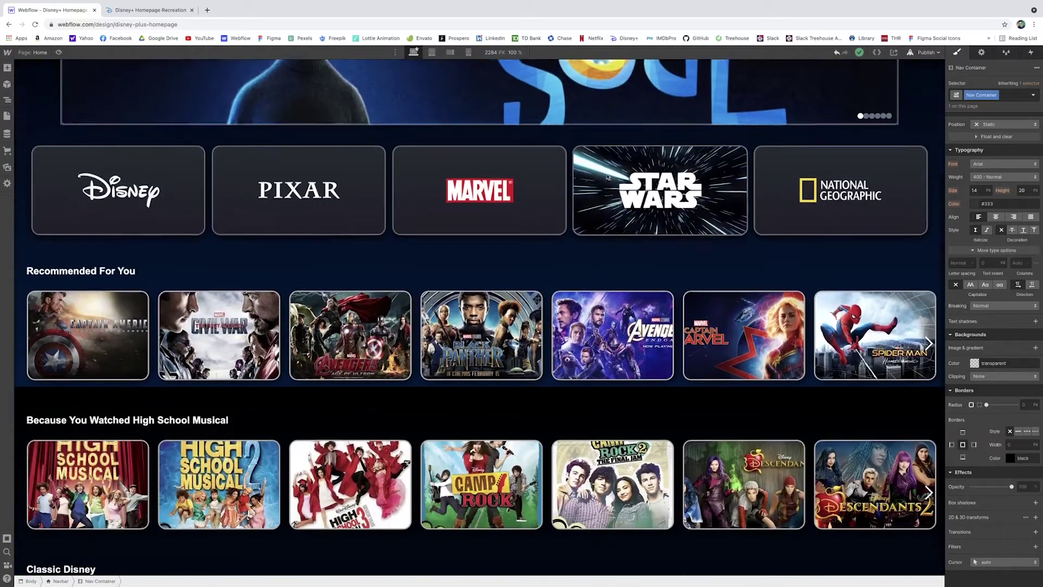
scroll(249, 99, "up", 6)
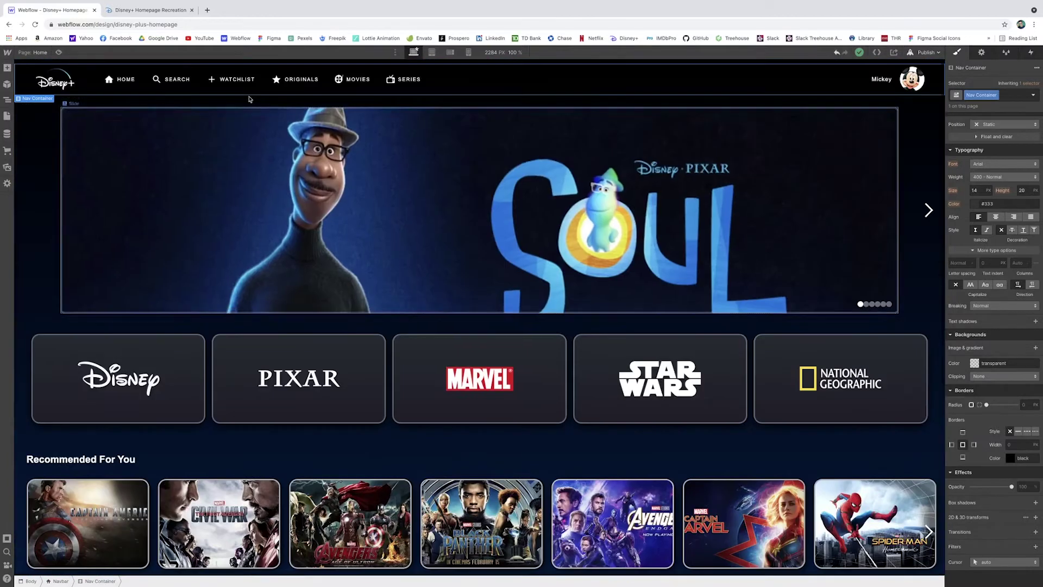
Step: Show the Navigator's element tree, and preview the page at the mobile landscape breakpoint before returning to desktop
left_click(8, 99)
left_click(27, 112)
left_click(23, 103)
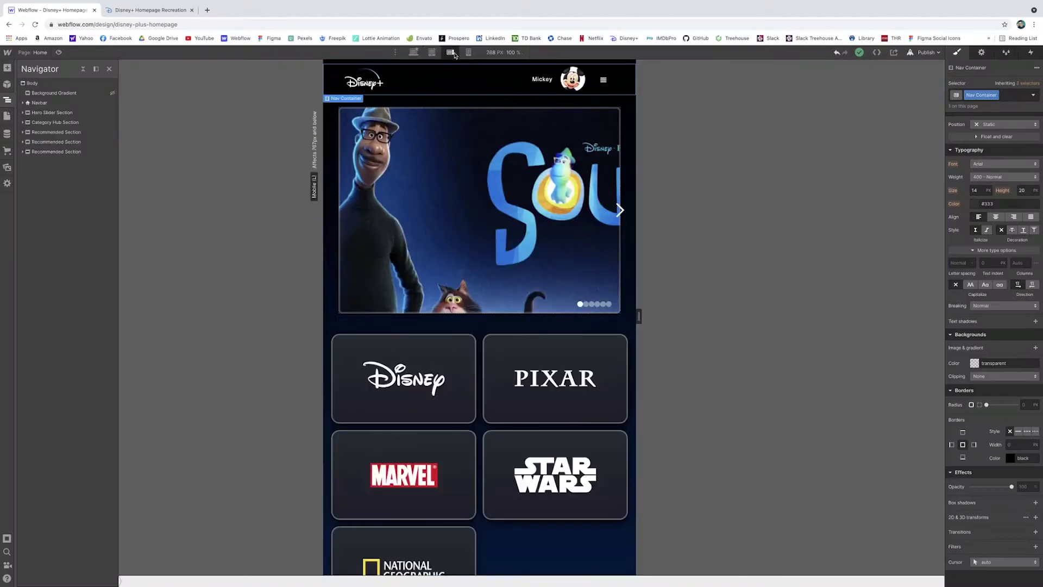
left_click(455, 55)
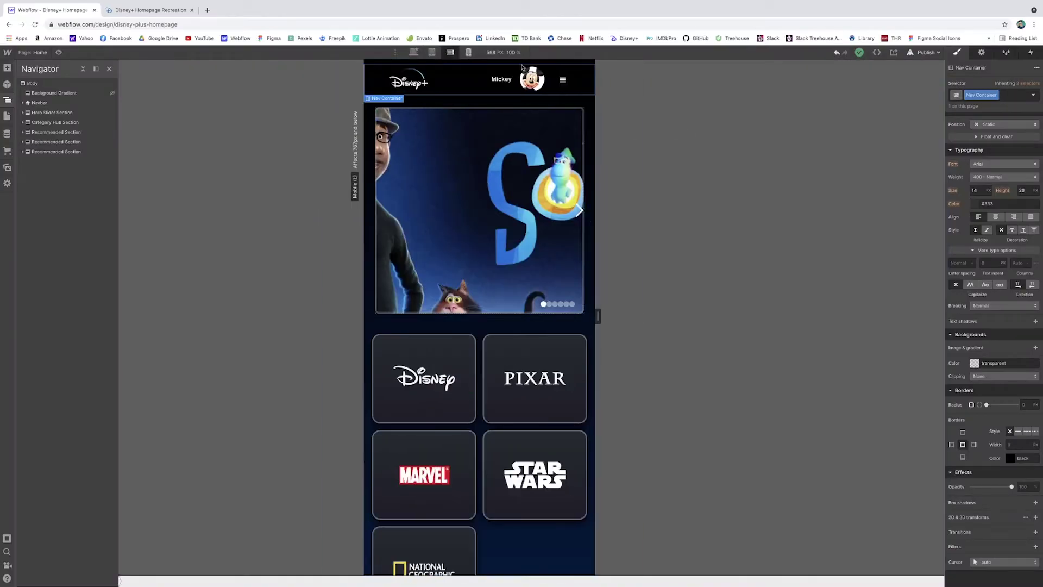
left_click(413, 53)
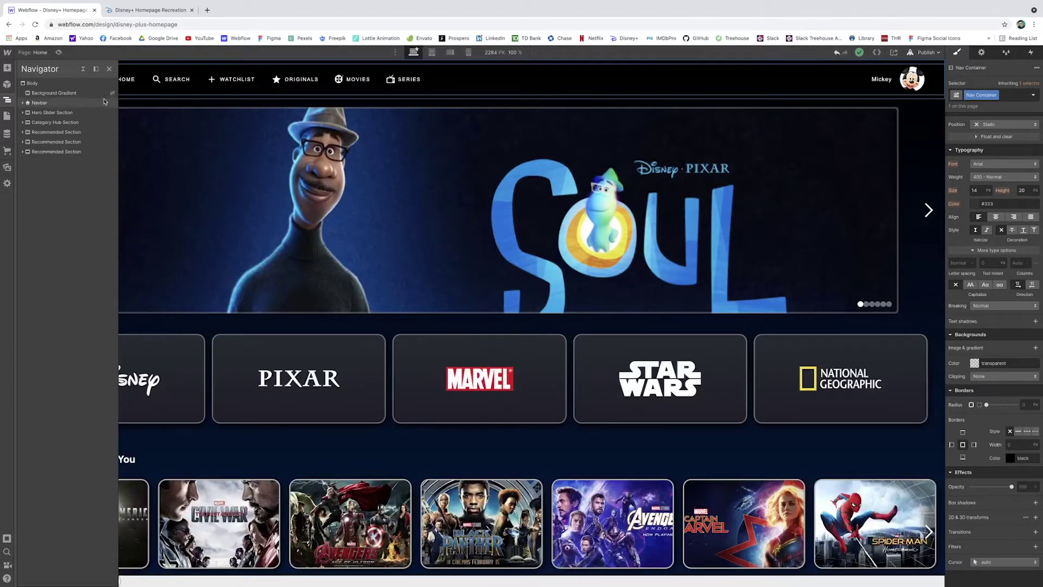
Step: Inspect the Hero Slider Section, Category Hub Section and first Recommended Section one after another
left_click(65, 113)
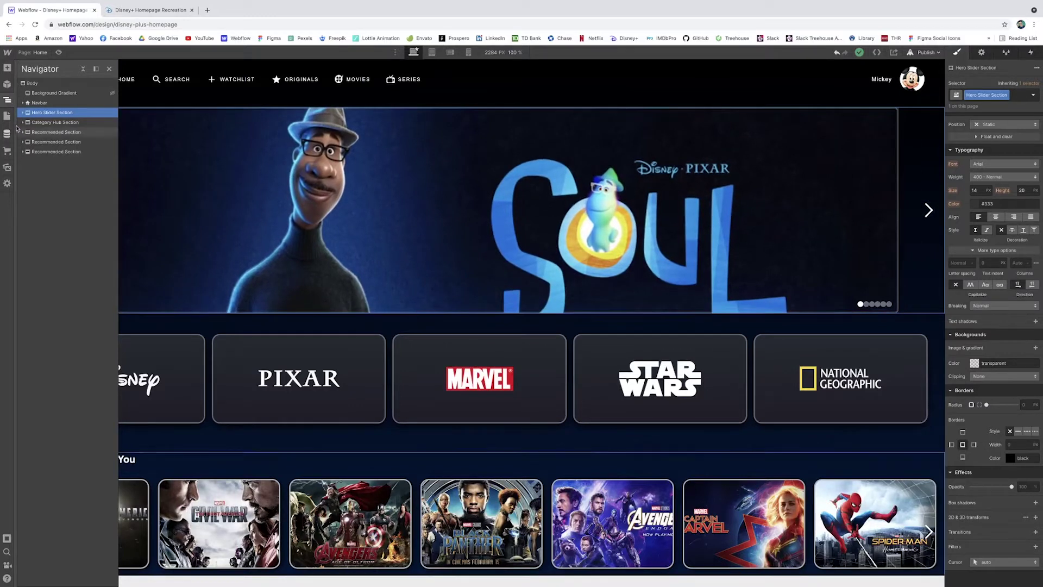
left_click(55, 122)
scroll(415, 221, "down", 2)
scroll(415, 220, "down", 1)
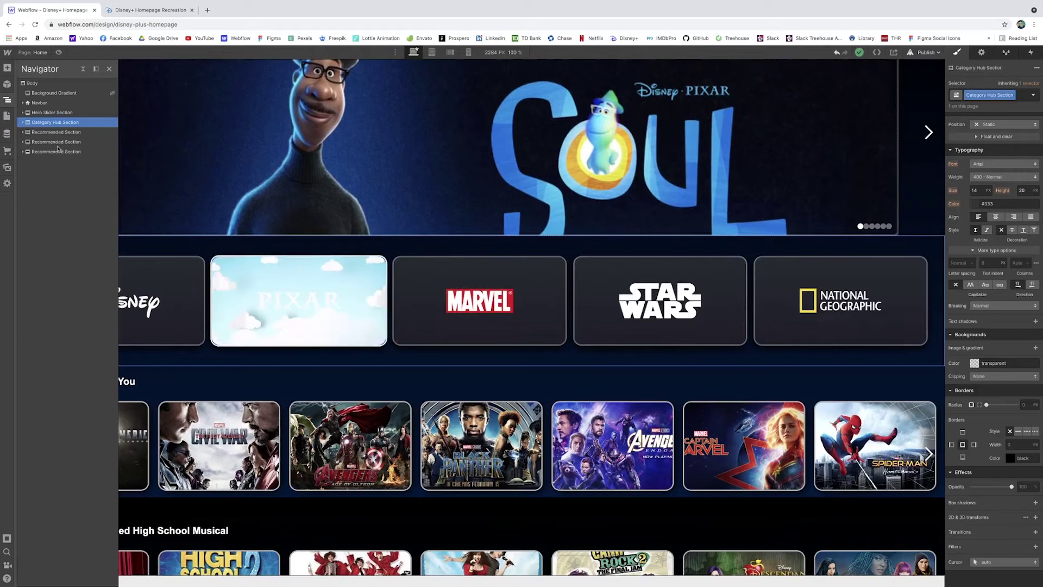
left_click(353, 381)
scroll(362, 263, "down", 4)
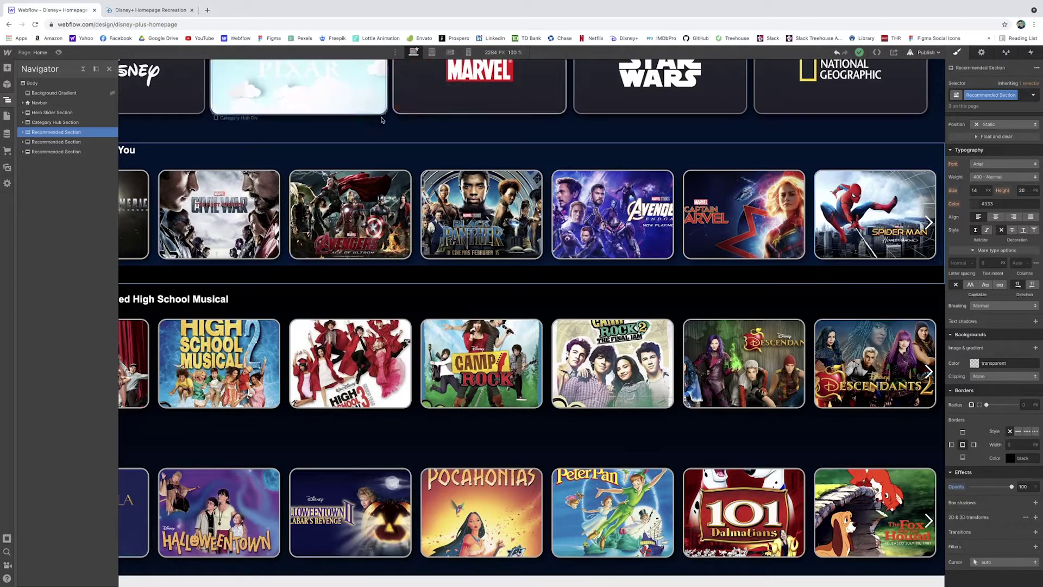
scroll(826, 266, "up", 5)
Step: Expand the Navbar in the element tree, close the Navigator and select the Nav Container on the canvas
left_click(40, 103)
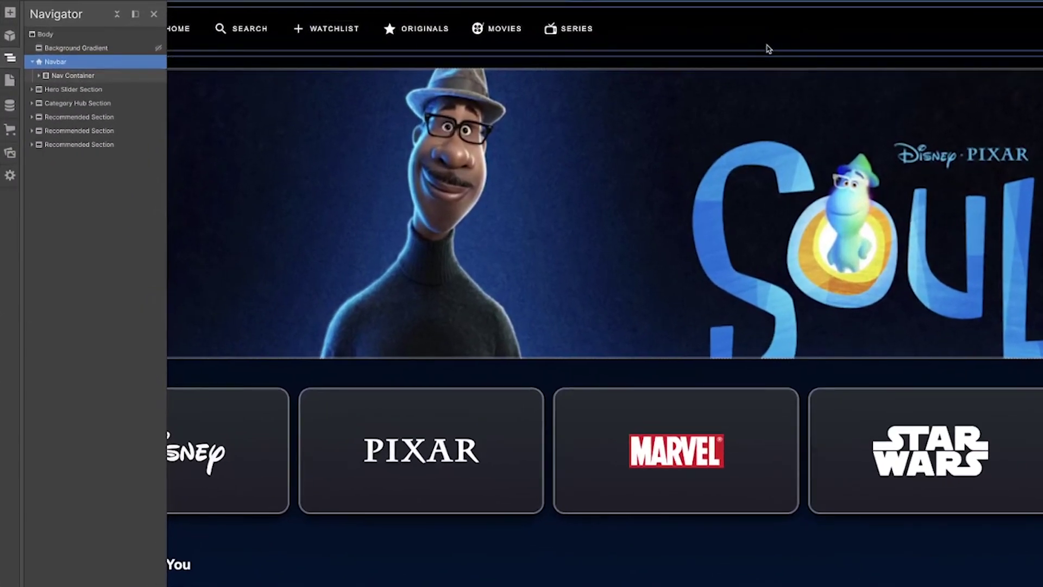
left_click(154, 14)
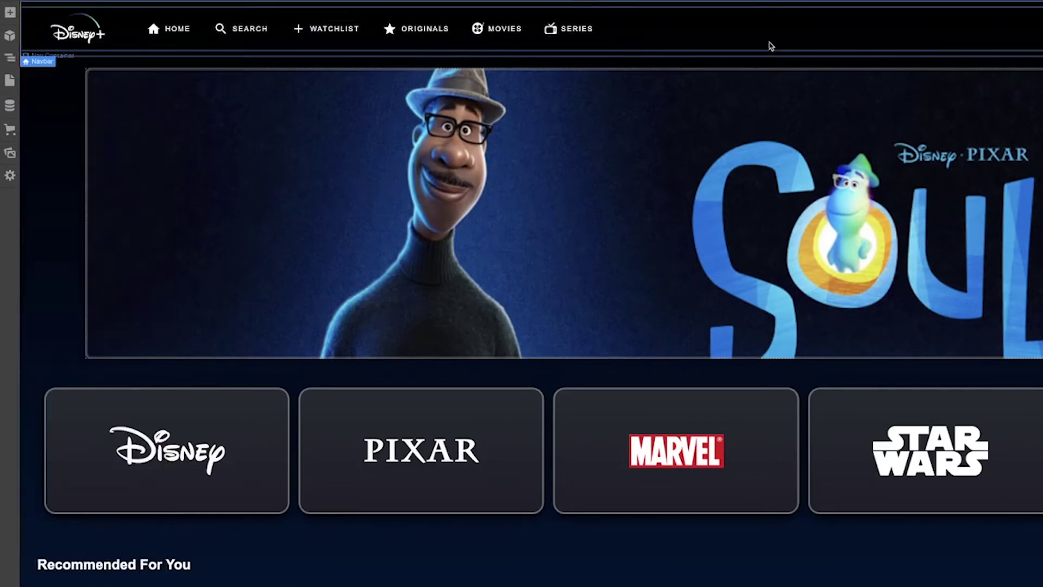
left_click(771, 46)
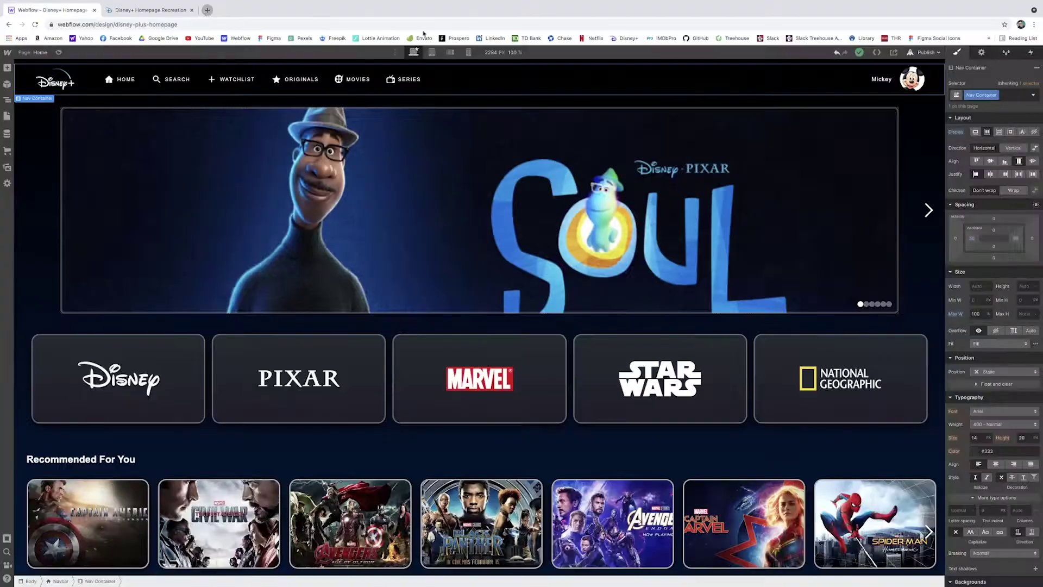
Step: Open the bookmarked Figma Icons file in a new browser tab
key("ctrl+t")
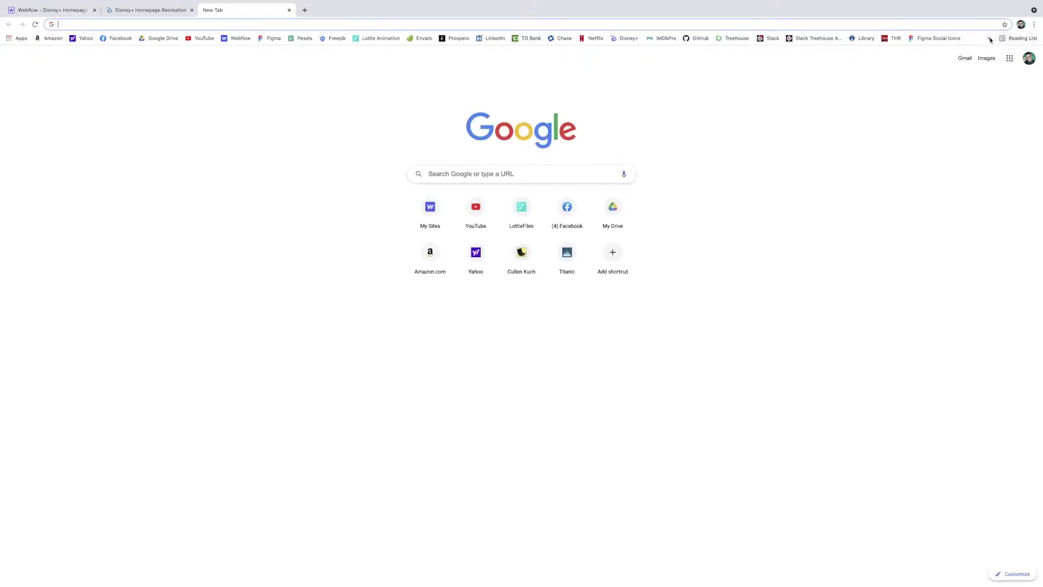
left_click(990, 39)
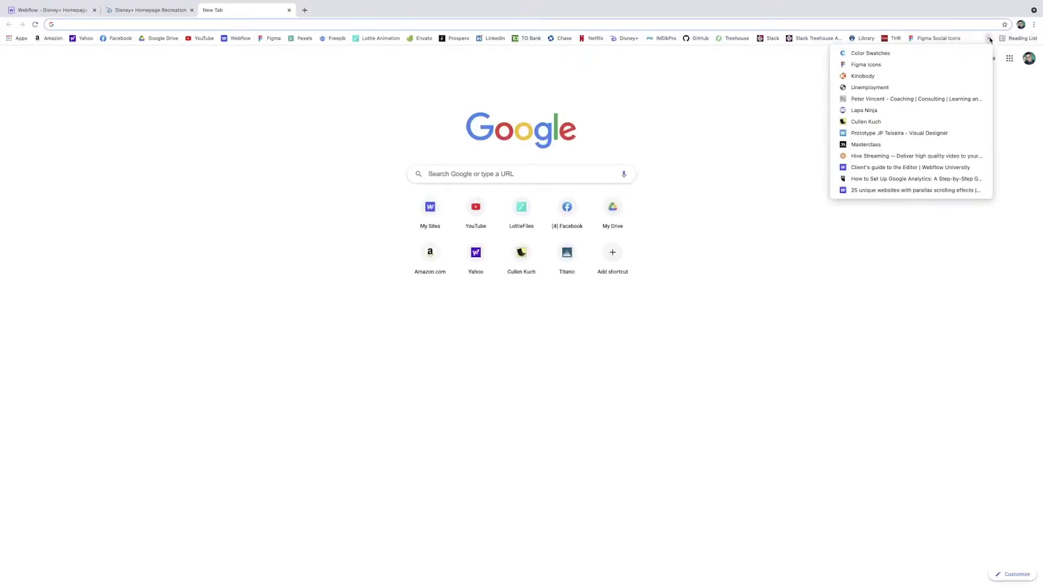
left_click(895, 64)
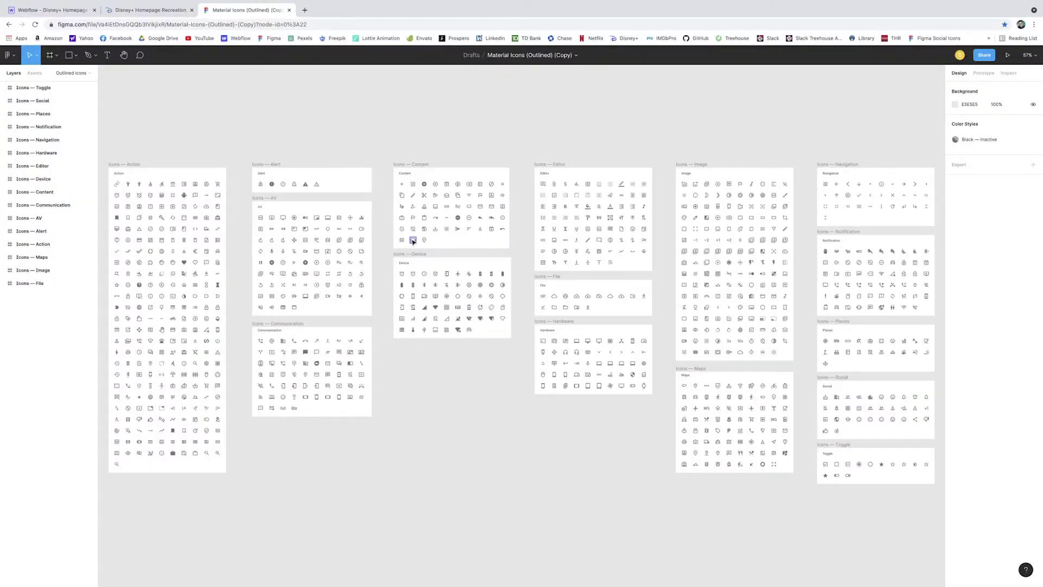
Step: Copy the airplay_24px icon from the AV group of the Material Icons file
scroll(358, 177, "left", 5)
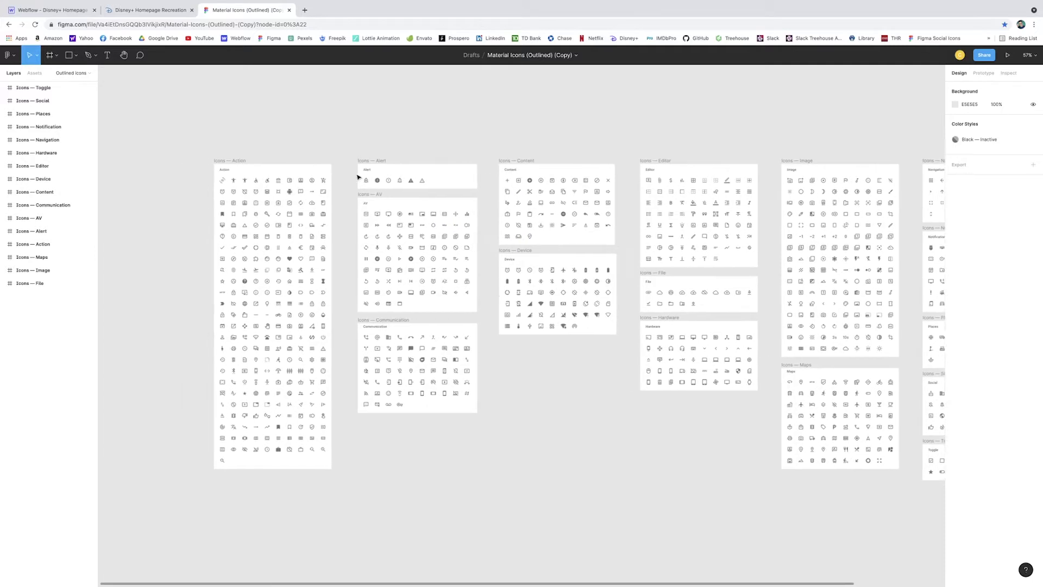
scroll(358, 176, "down", 2)
scroll(358, 176, "up", 10)
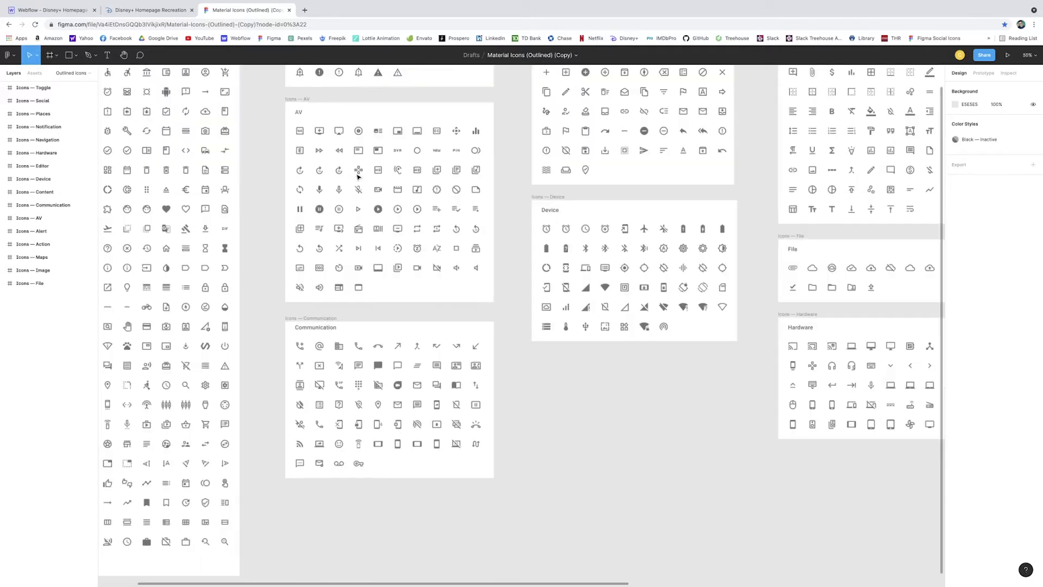
scroll(358, 177, "up", 5)
scroll(350, 185, "left", 6)
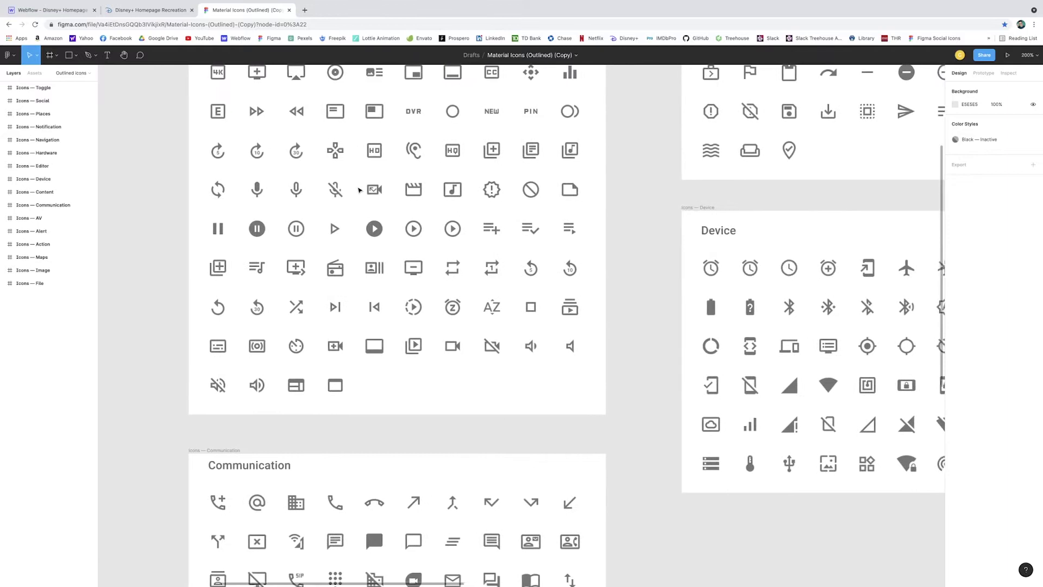
scroll(343, 196, "up", 5)
left_click(314, 214)
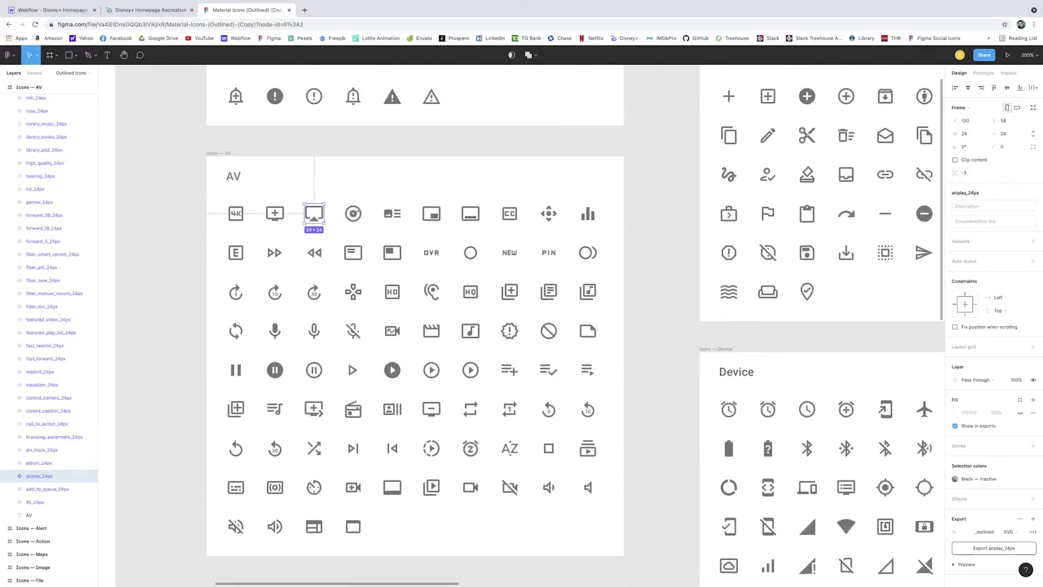
Step: Open the Portfolio Website Figma file in a new tab and paste the airplay icon beside the white navigation icons
left_click(301, 10)
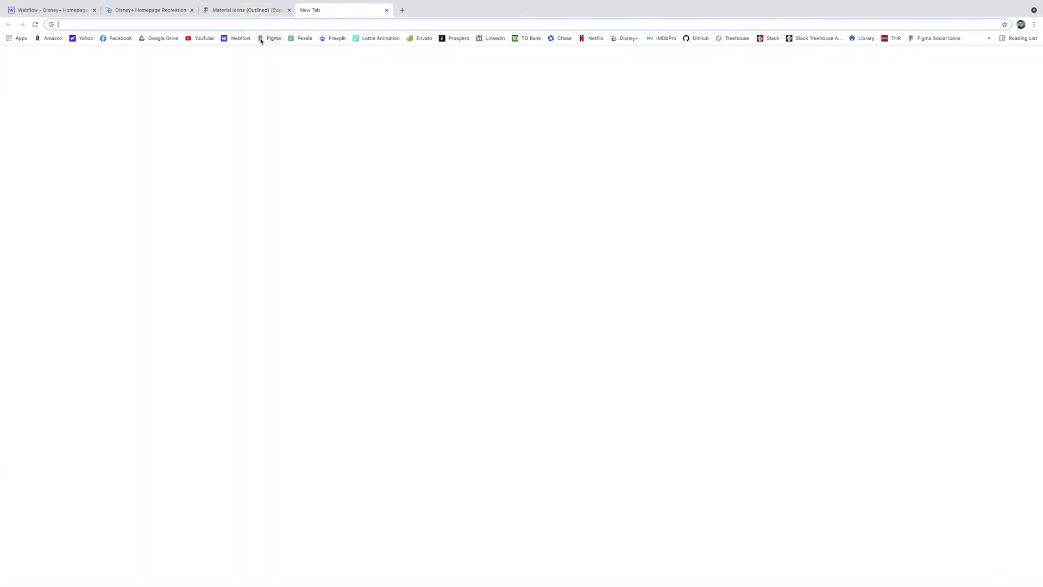
left_click(428, 208)
scroll(701, 215, "right", 5)
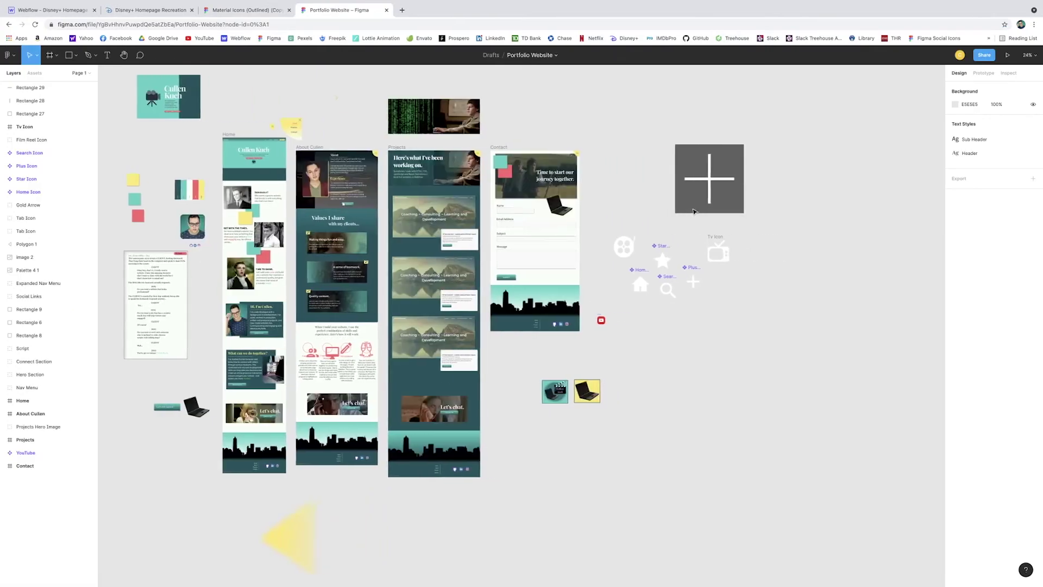
scroll(724, 224, "up", 1)
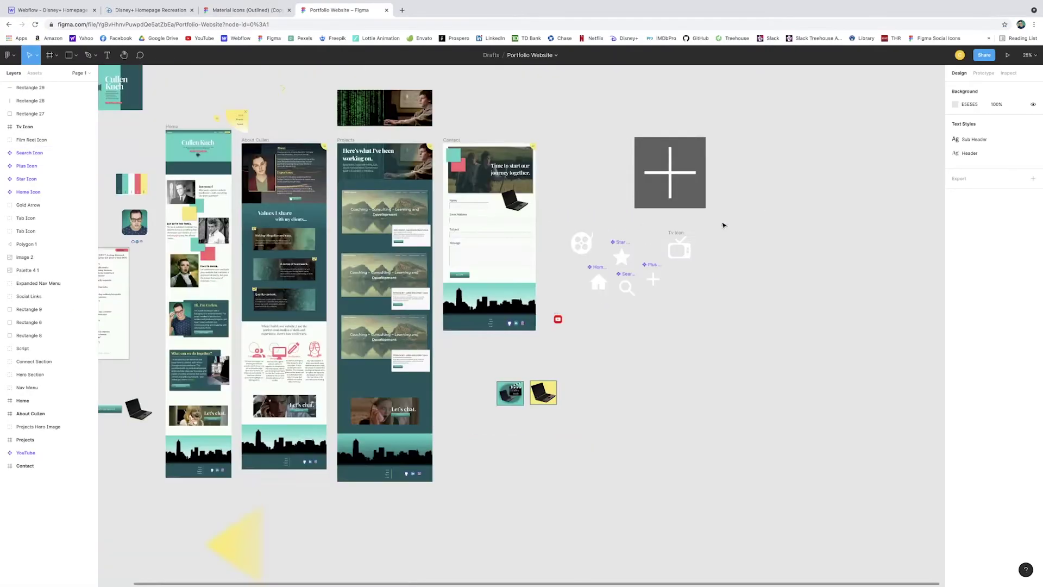
scroll(714, 235, "left", 4)
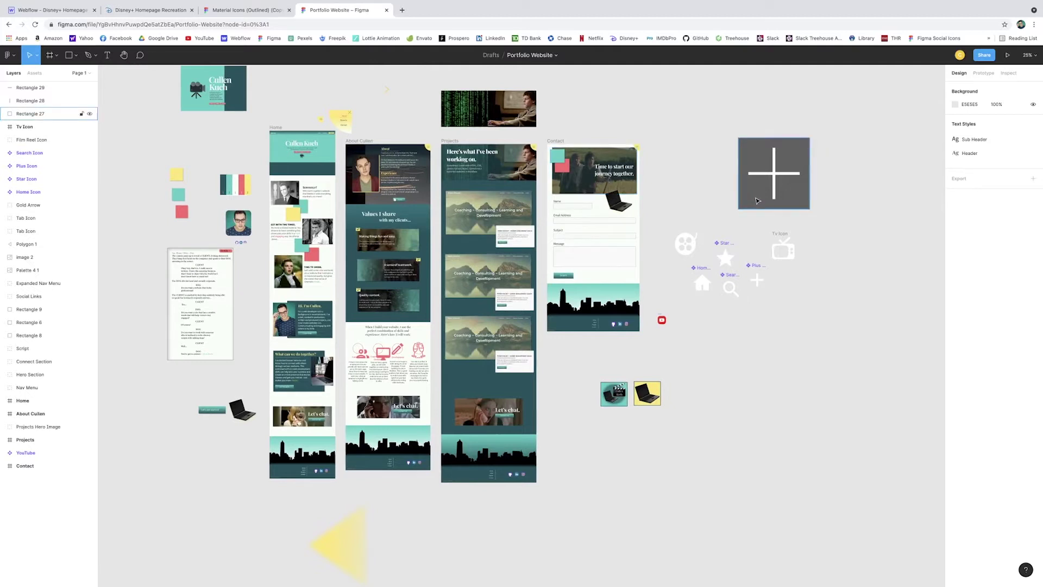
scroll(597, 218, "down", 2)
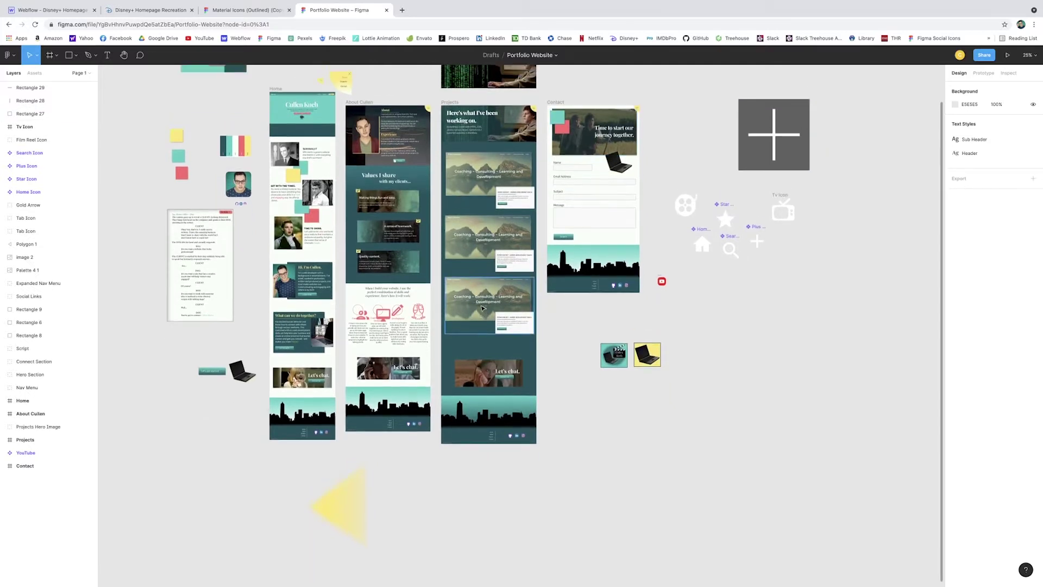
scroll(403, 222, "up", 3)
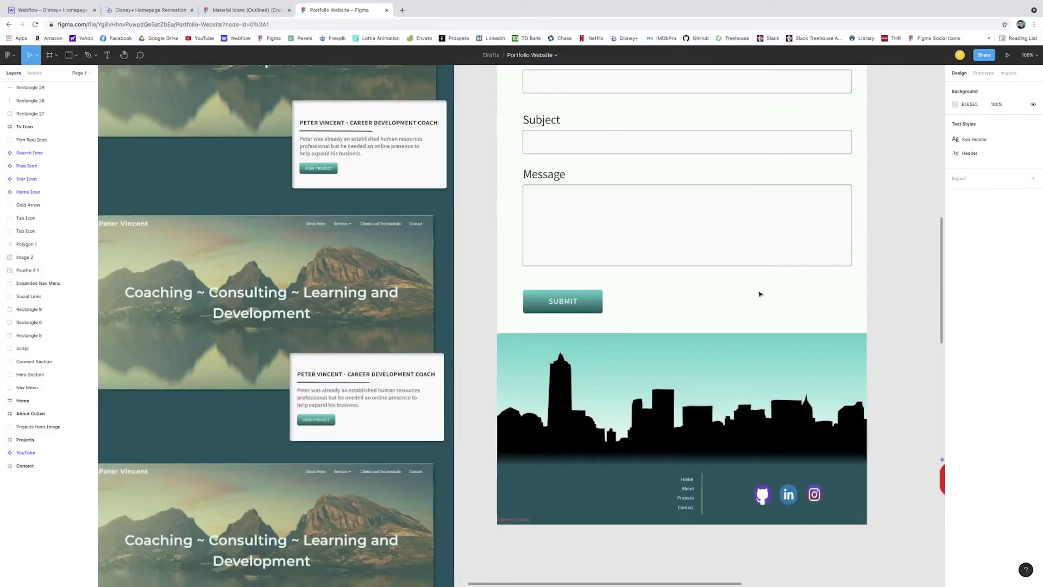
scroll(759, 293, "right", 8)
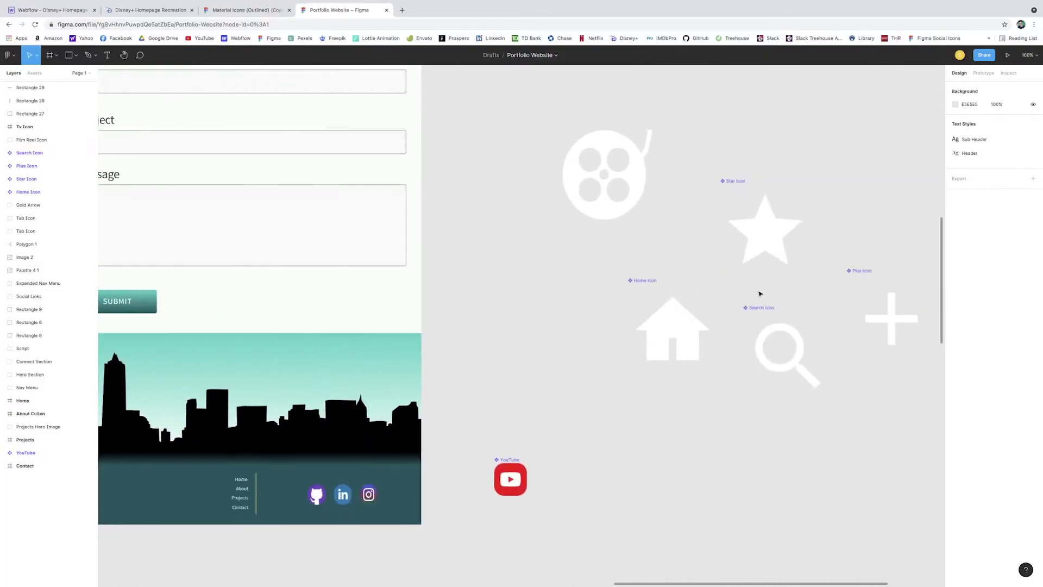
key("super+v")
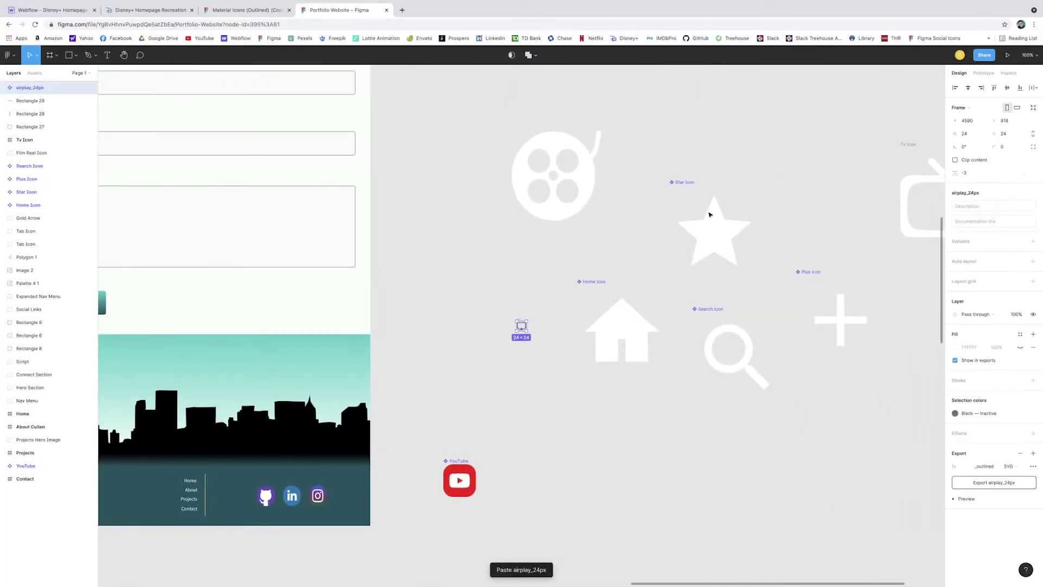
Step: Enlarge the pasted airplay icon and place it beside the Home Icon
left_click_drag(528, 331, 658, 416)
left_click_drag(540, 354, 426, 256)
Step: Set the fill of the airplay icon's lower triangle, the ic_airplay_24px layer, to red FF0000
double_click(488, 318)
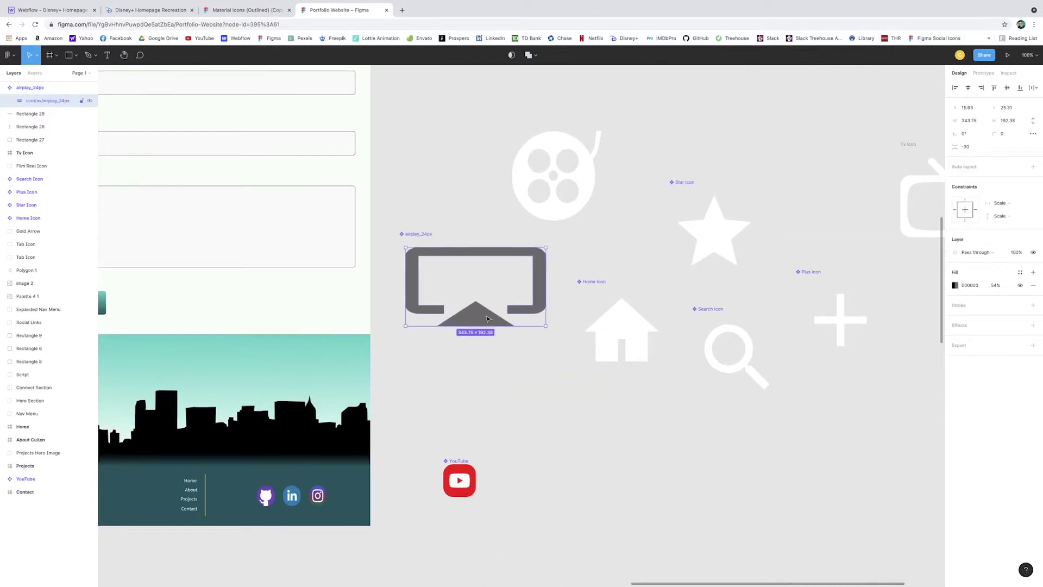
double_click(487, 319)
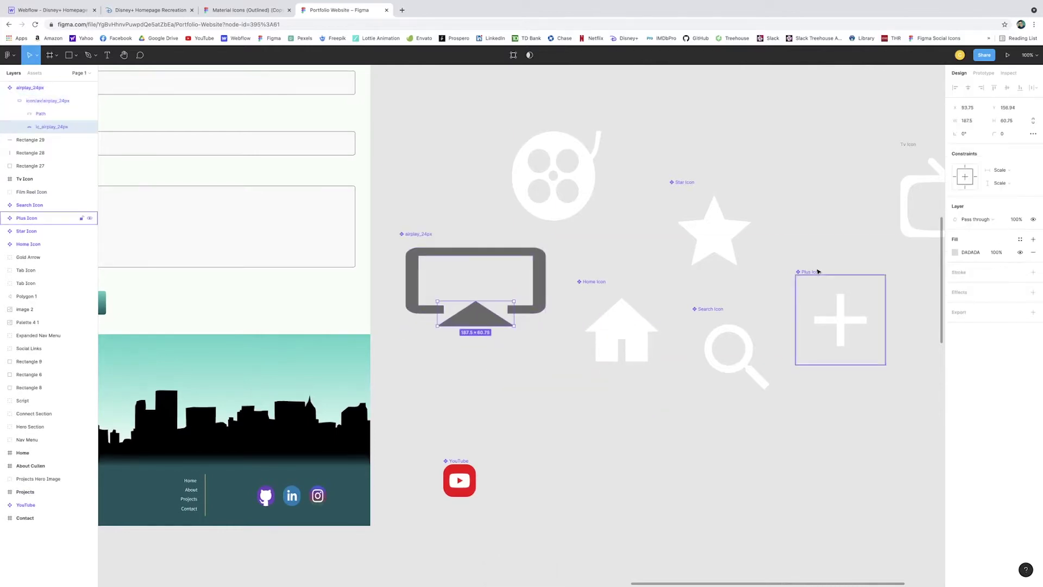
left_click(958, 254)
left_click(932, 263)
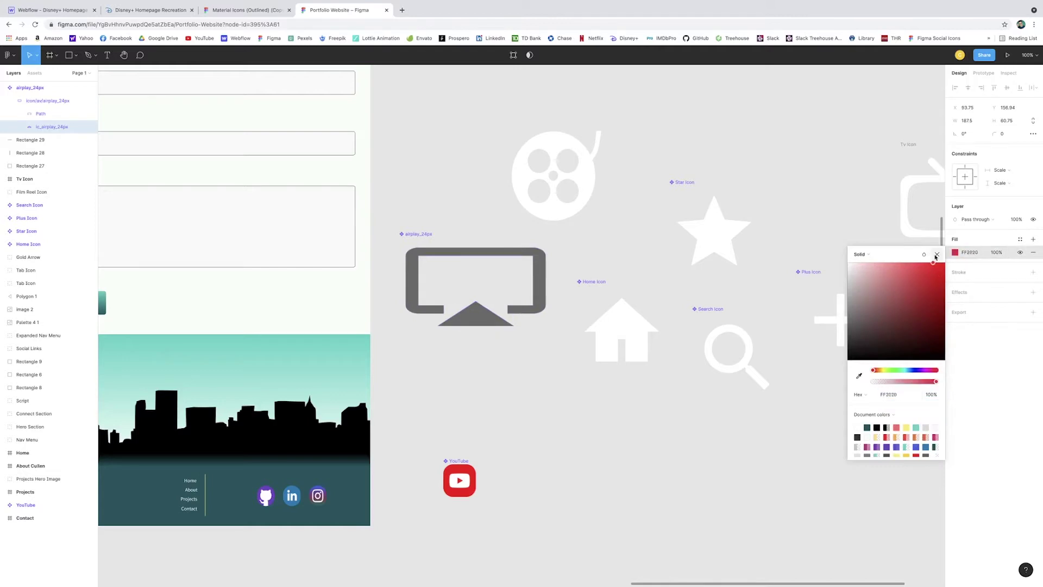
double_click(471, 324)
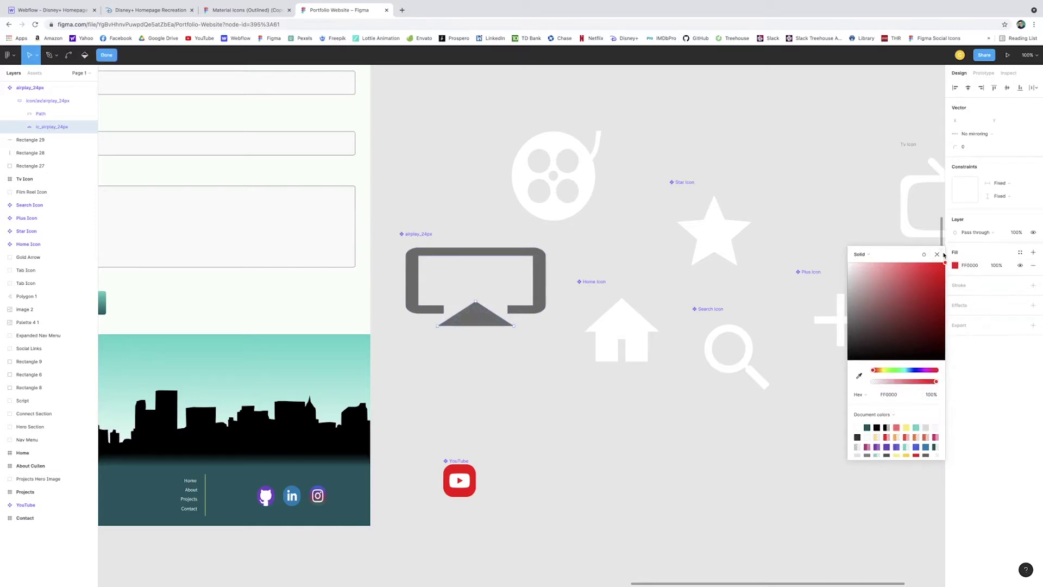
Step: Set the fill of the airplay icon's screen outline, the Path layer, to red FF0000
left_click(43, 119)
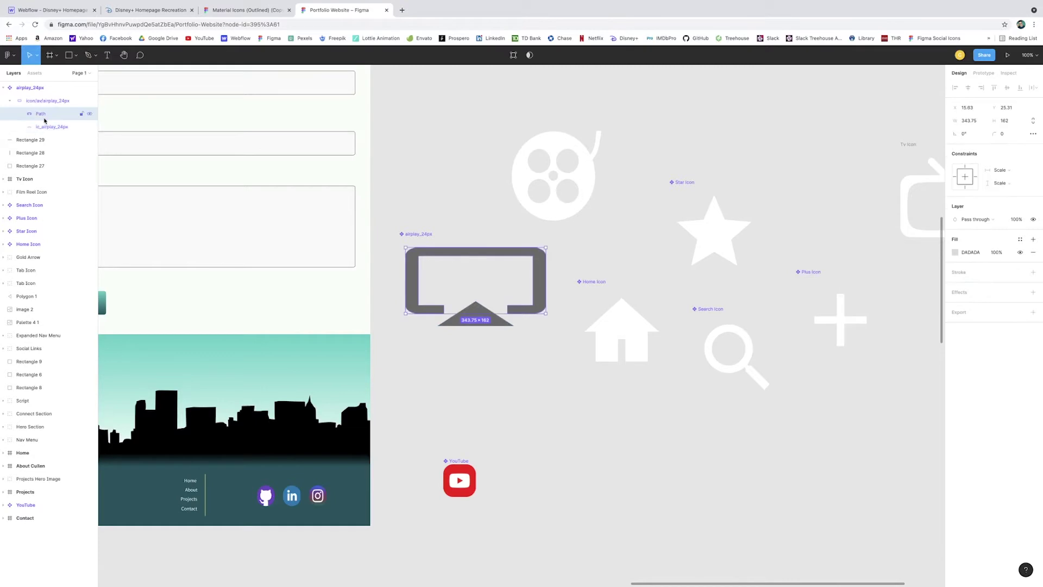
left_click(967, 254)
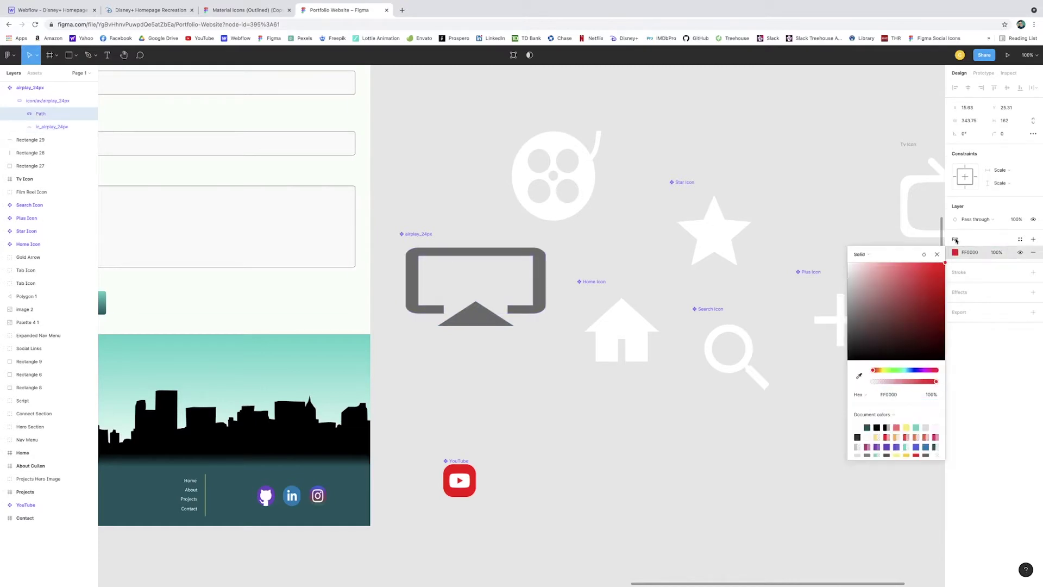
left_click(939, 255)
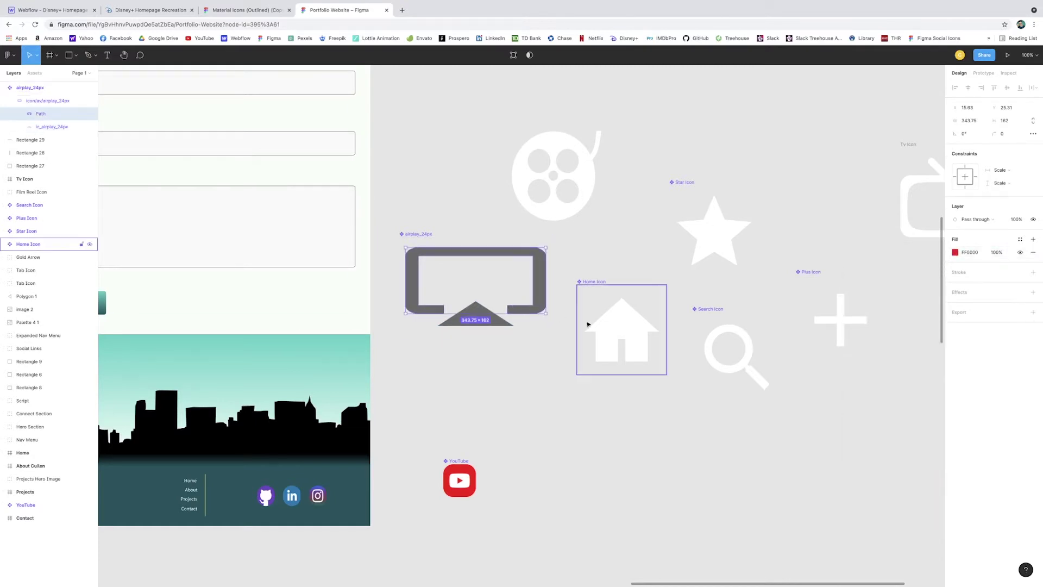
Step: Select the Home Icon frame and launch the Iconify plugin in the Portfolio Website file
left_click(605, 326)
scroll(742, 277, "right", 2)
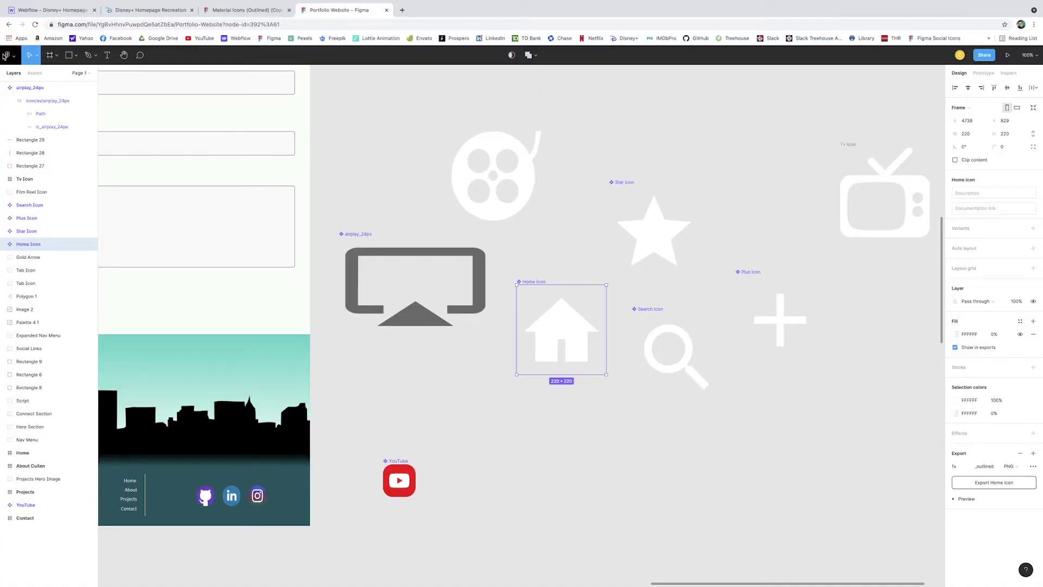
left_click(7, 54)
mouse_move(57, 187)
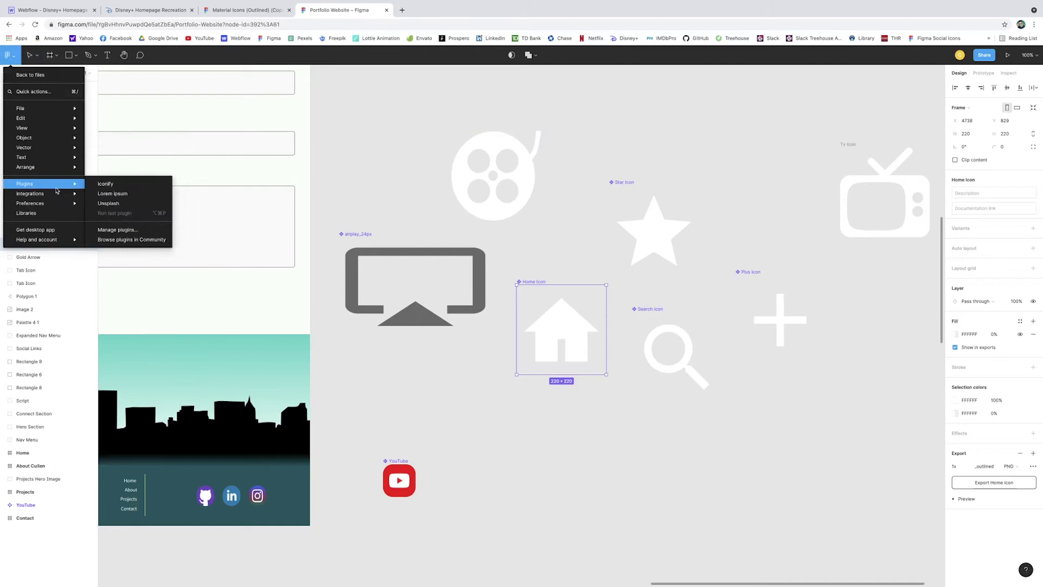
left_click(111, 184)
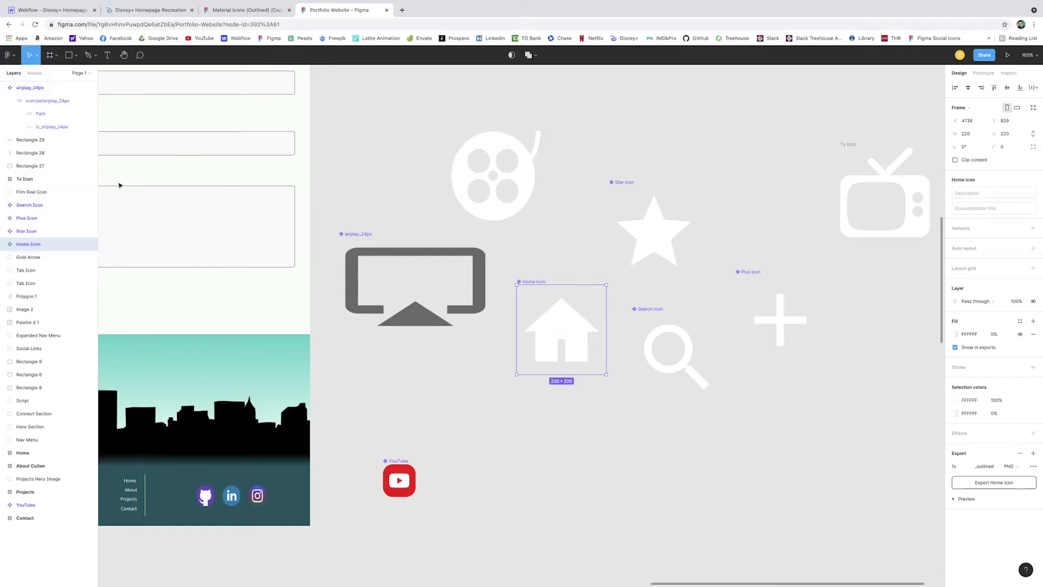
Step: View the full icon overview in the Material Icons file and return to the Portfolio Website file
key("ctrl+shift+Tab")
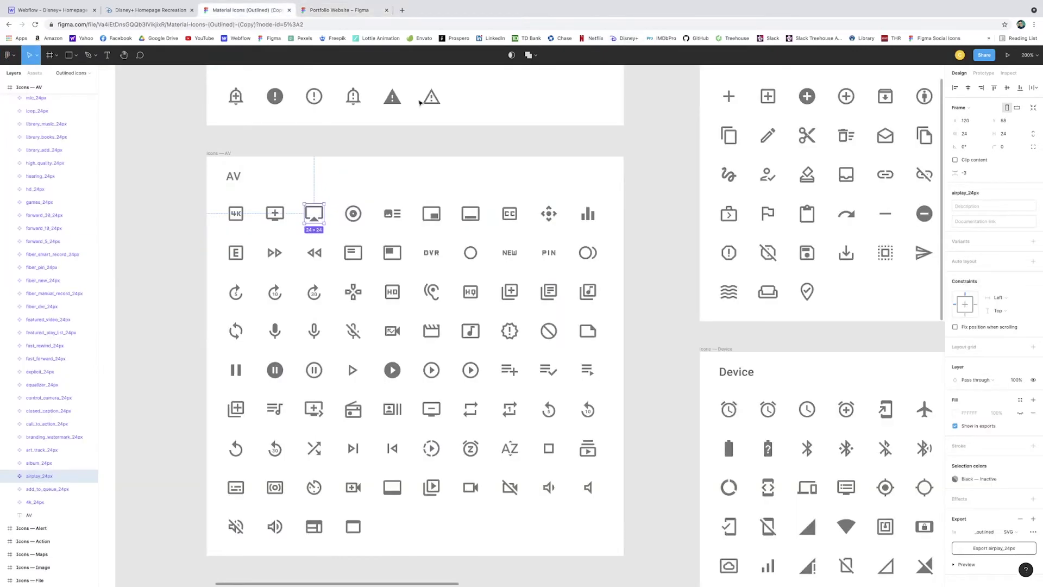
key("shift+1")
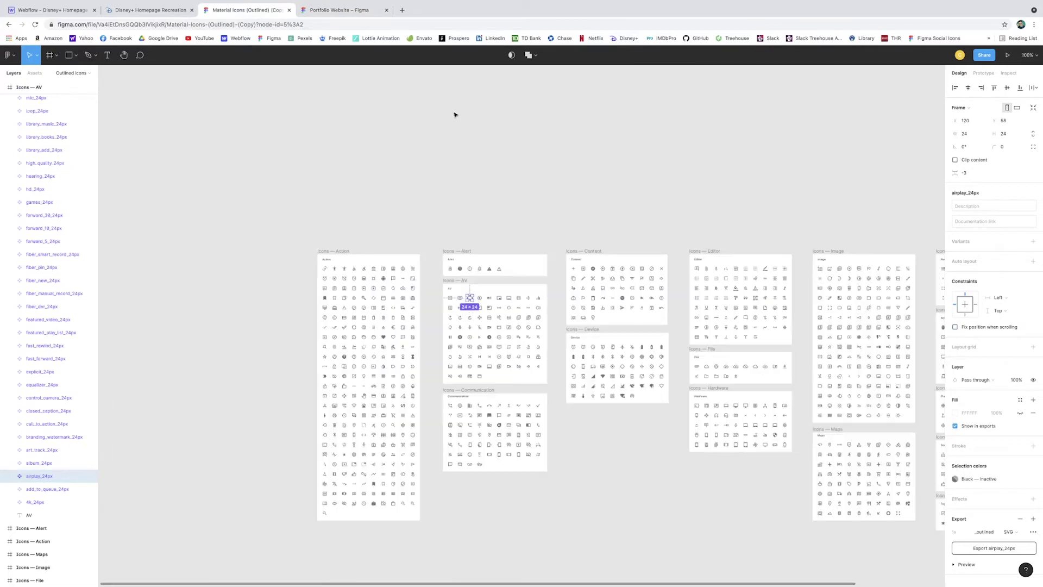
key("ctrl+Tab")
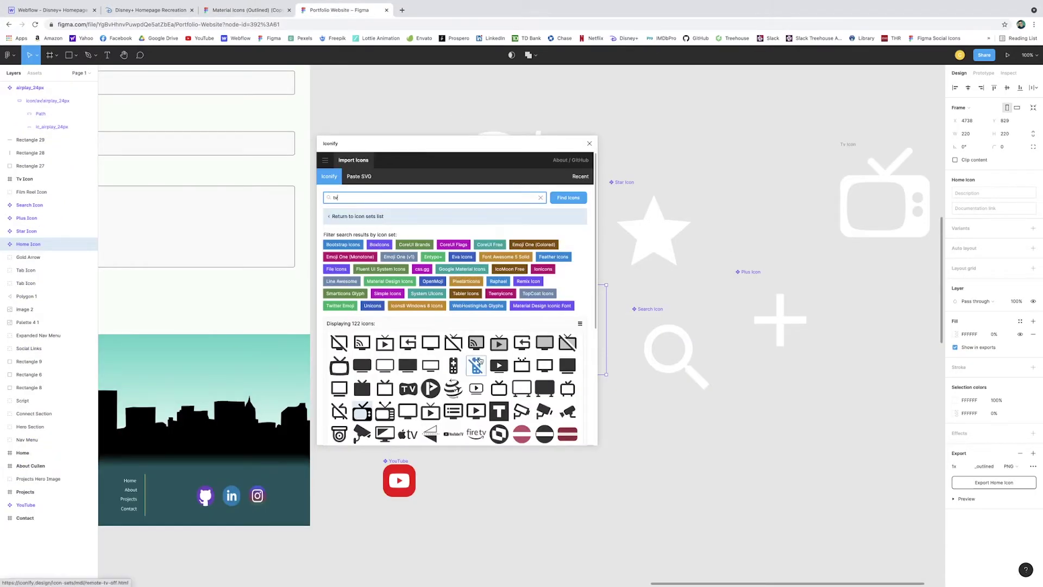
Step: Browse the Iconify search results for "tv"
scroll(478, 286, "down", 1)
scroll(479, 286, "down", 3)
scroll(467, 261, "up", 4)
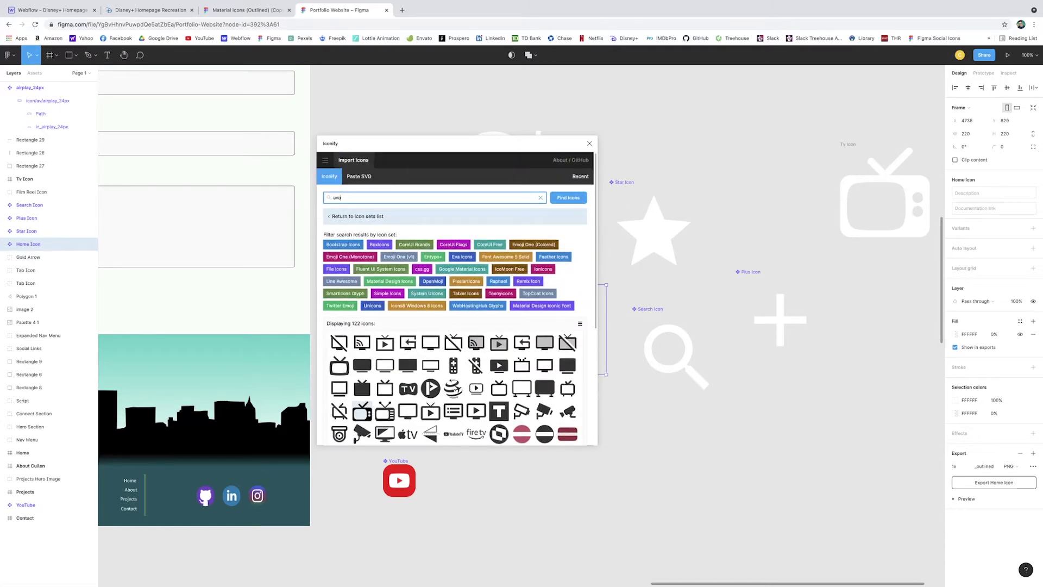
Step: Search Iconify for "avocado", import the twemoji:avocado icon and close the plugin
type("o")
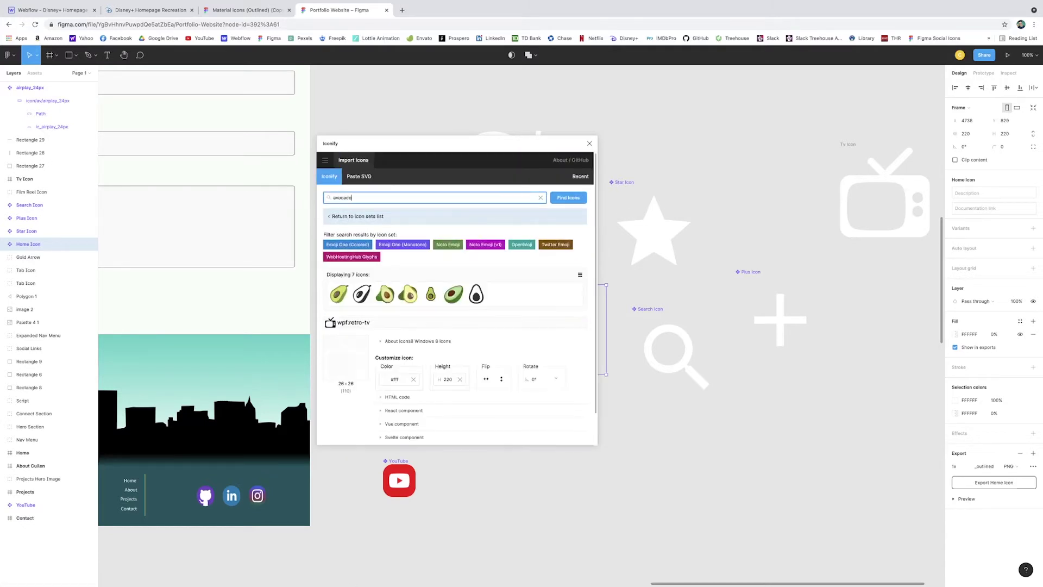
left_click(460, 301)
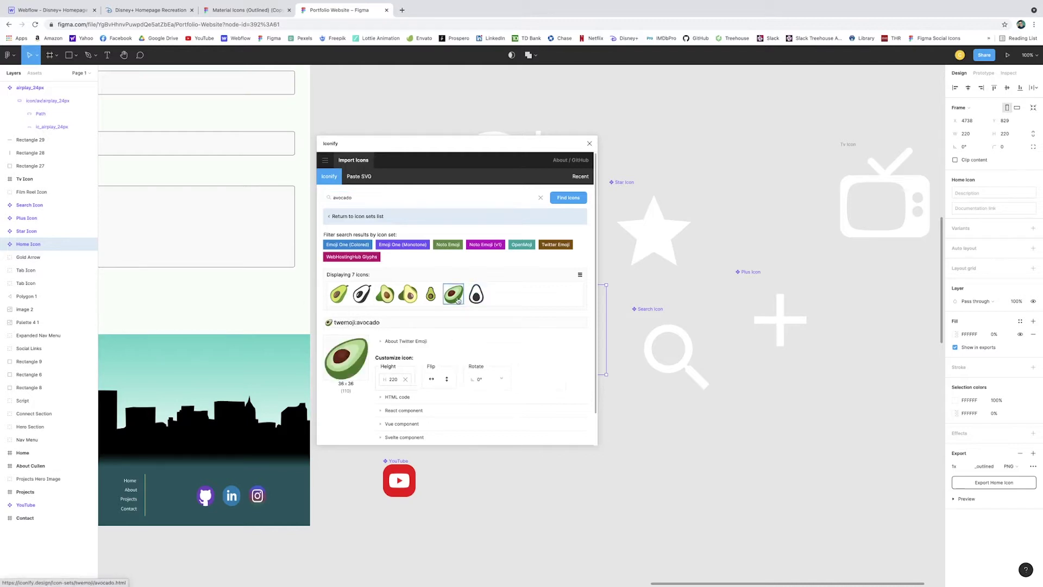
scroll(391, 379, "down", 2)
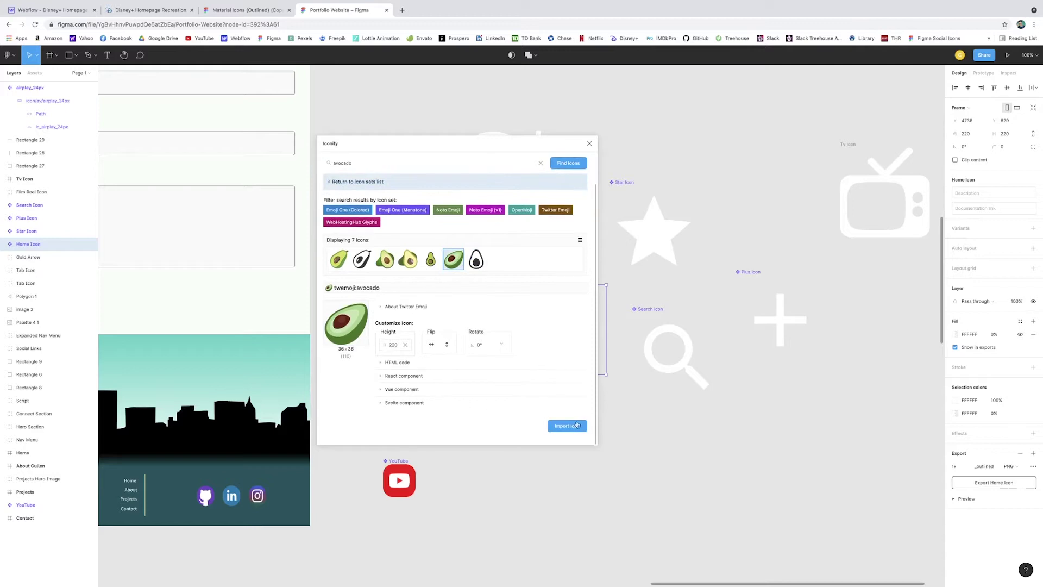
left_click(577, 424)
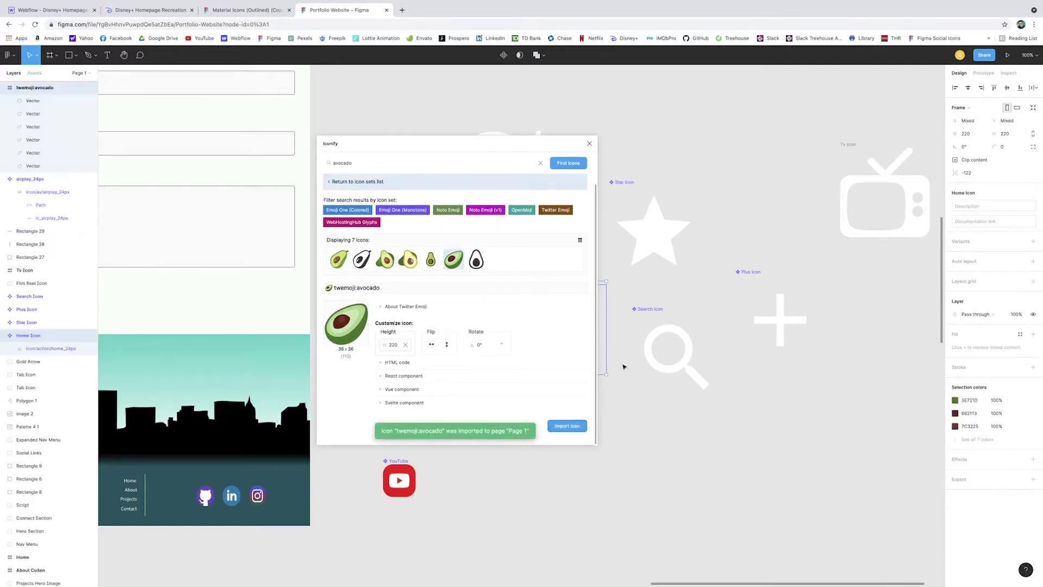
left_click(589, 144)
Step: Move the imported avocado and Home Icon below the Plus Icon, and pick the mint document color for the avocado pit's highlight
left_click_drag(501, 340, 767, 409)
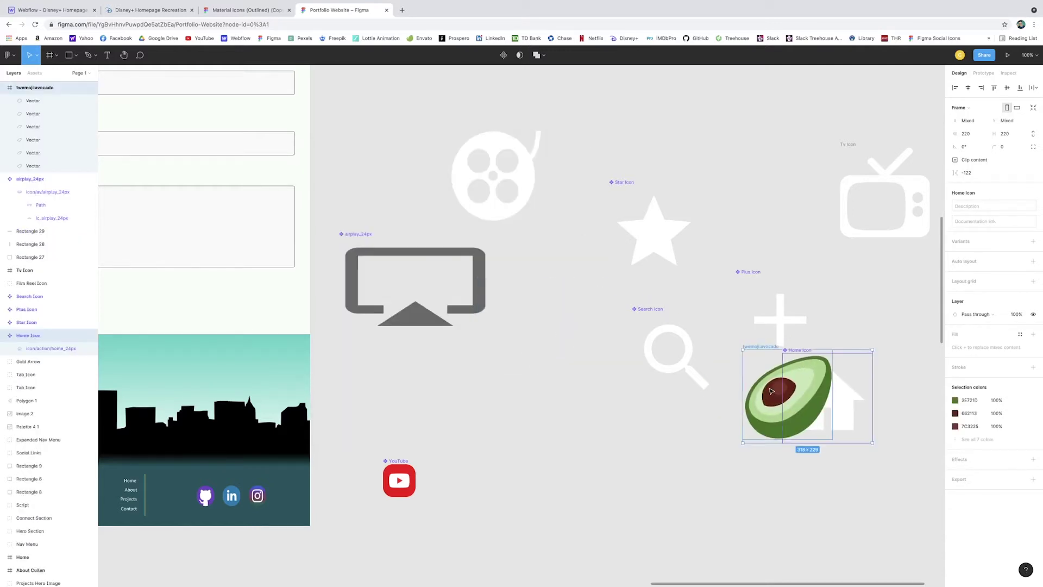
left_click(778, 391)
left_click(955, 265)
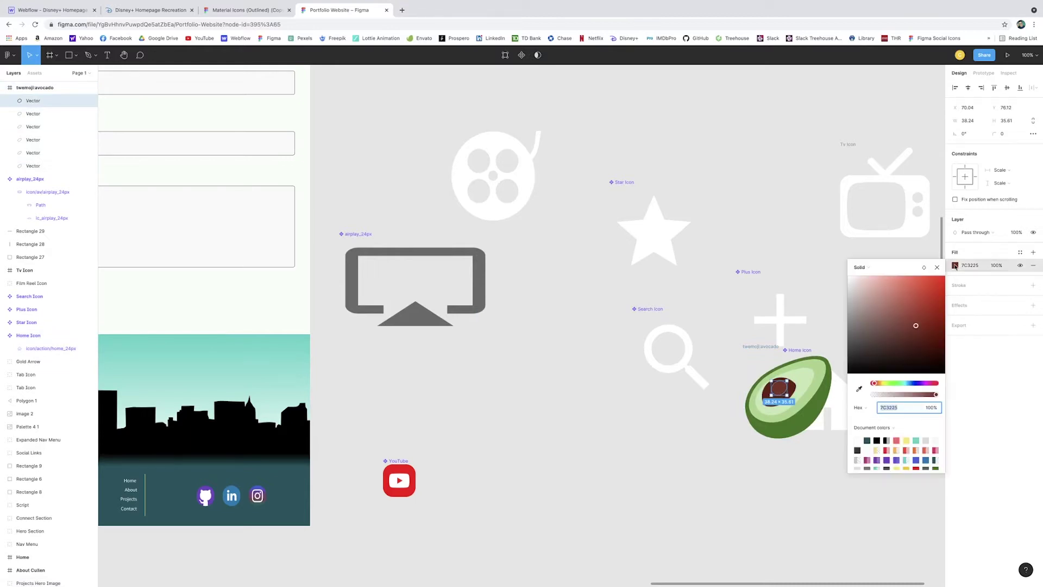
left_click(916, 440)
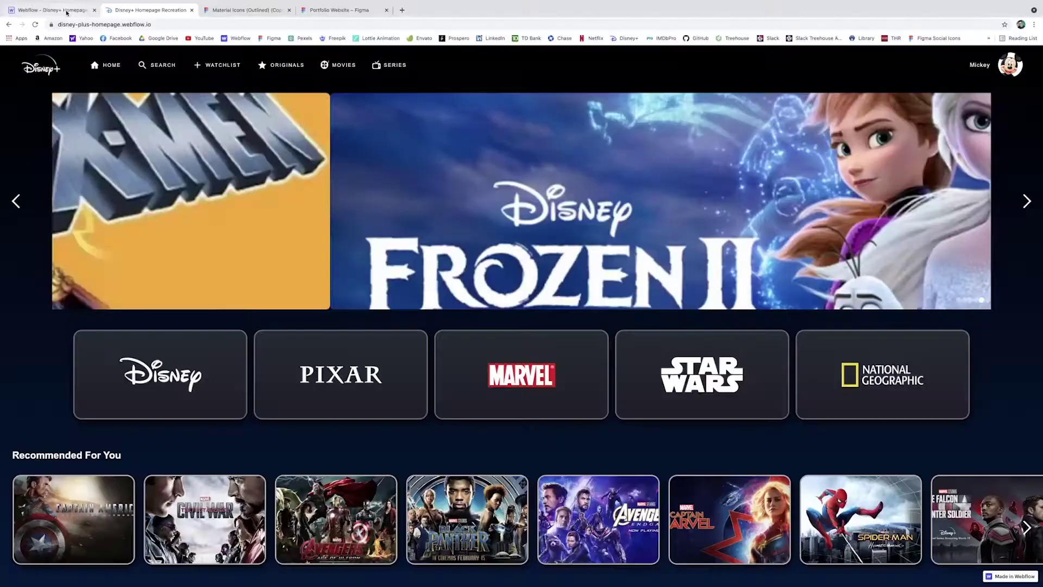
Step: Switch to the Webflow project and preview the profile dropdown on the published Disney+ homepage
left_click(66, 11)
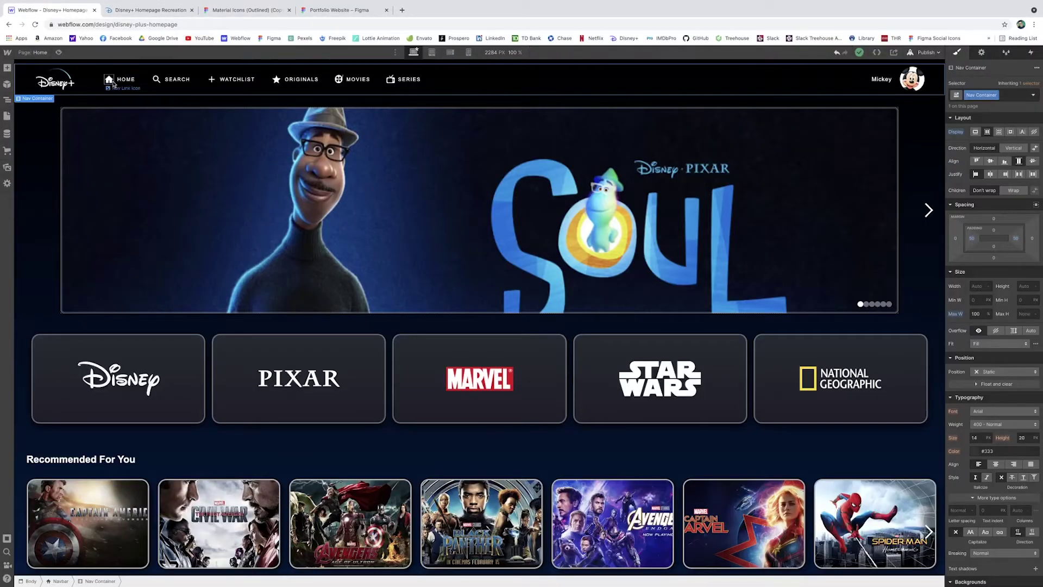
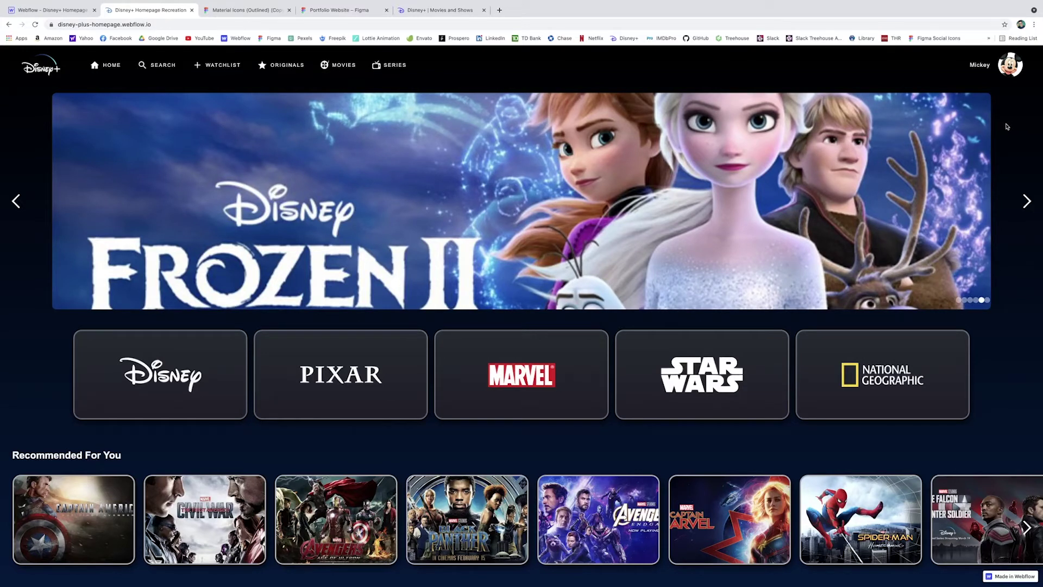
mouse_move(996, 76)
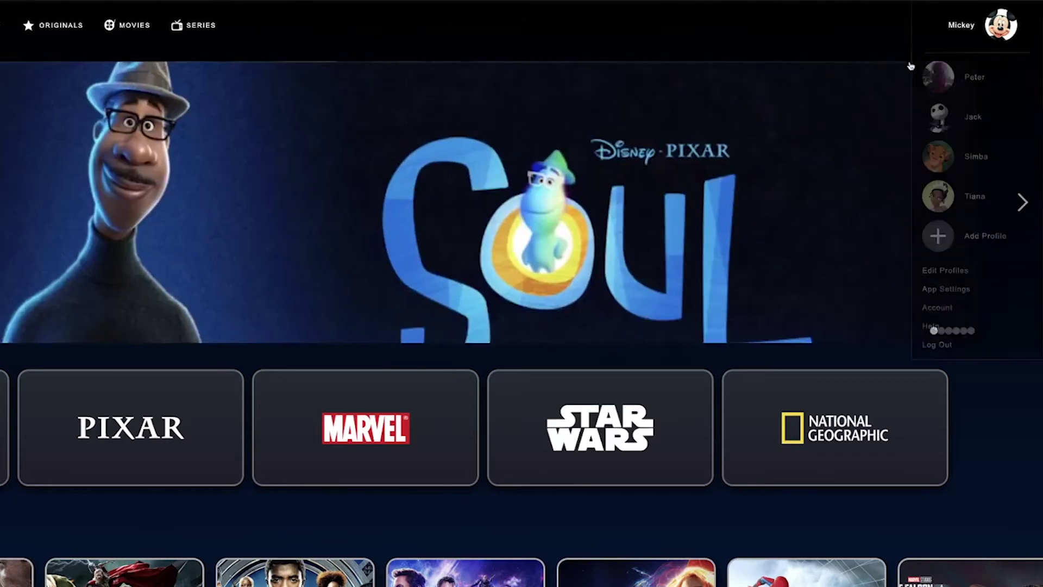
mouse_move(1012, 76)
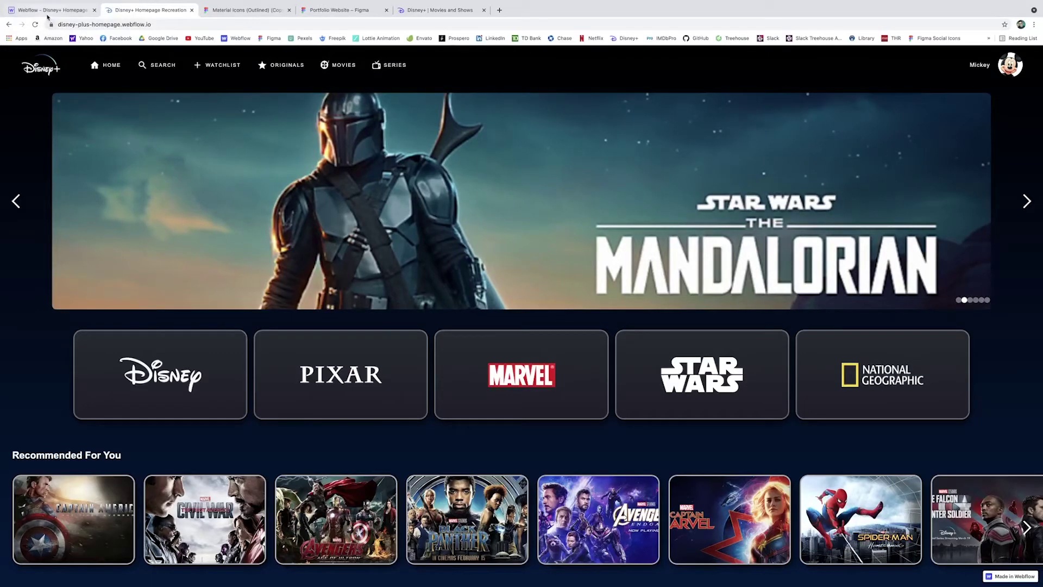
Step: Select the Series item's Nav Link Div in the Webflow Designer and recheck the profile dropdown on the published page
left_click(47, 16)
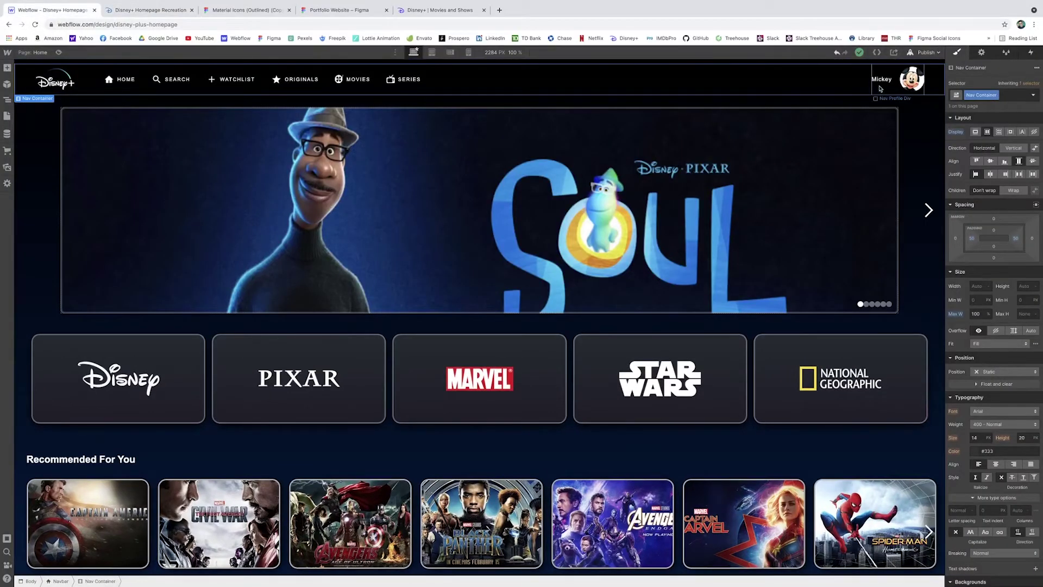
left_click(414, 88)
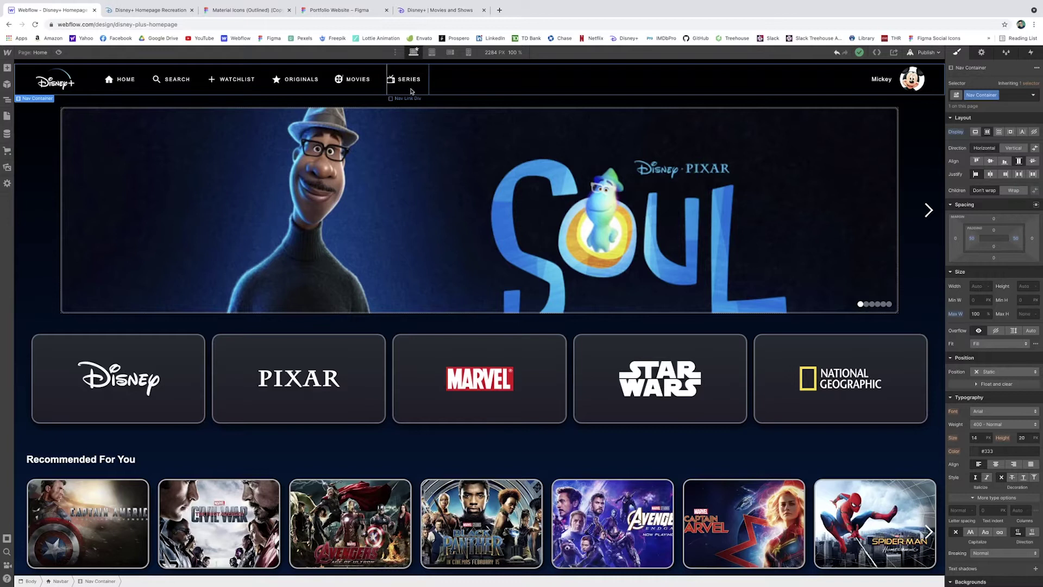
left_click(1035, 99)
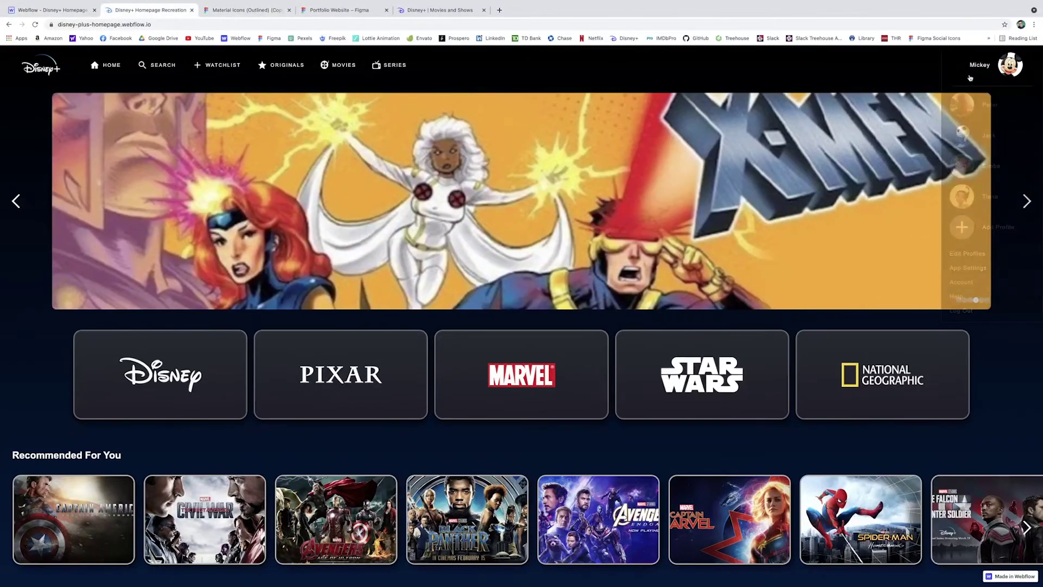
mouse_move(1020, 78)
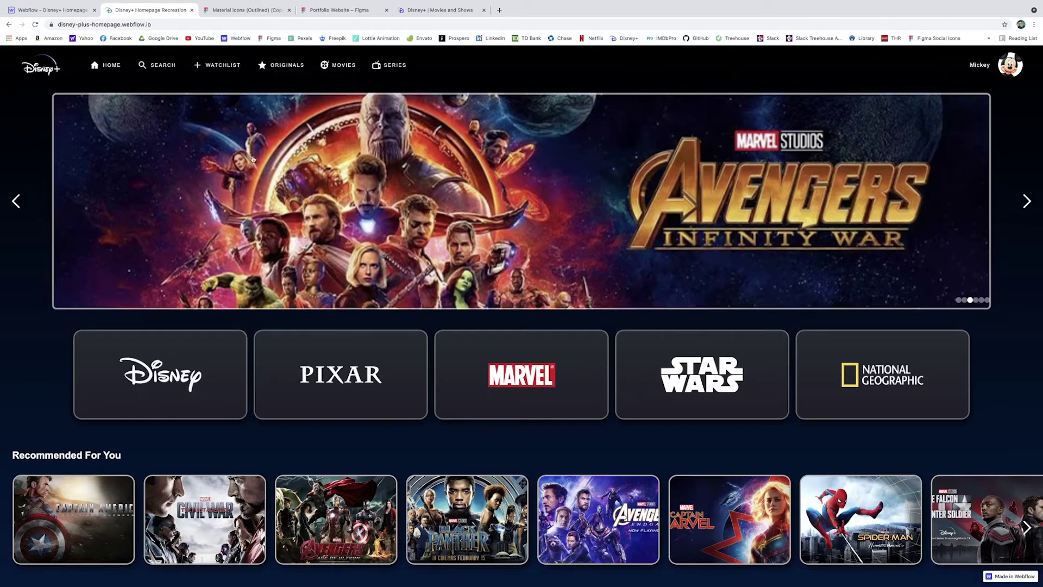
Step: Return to the Webflow Designer and advance the hero slider to the Avengers: Infinity War slide
key("ctrl+shift+Tab")
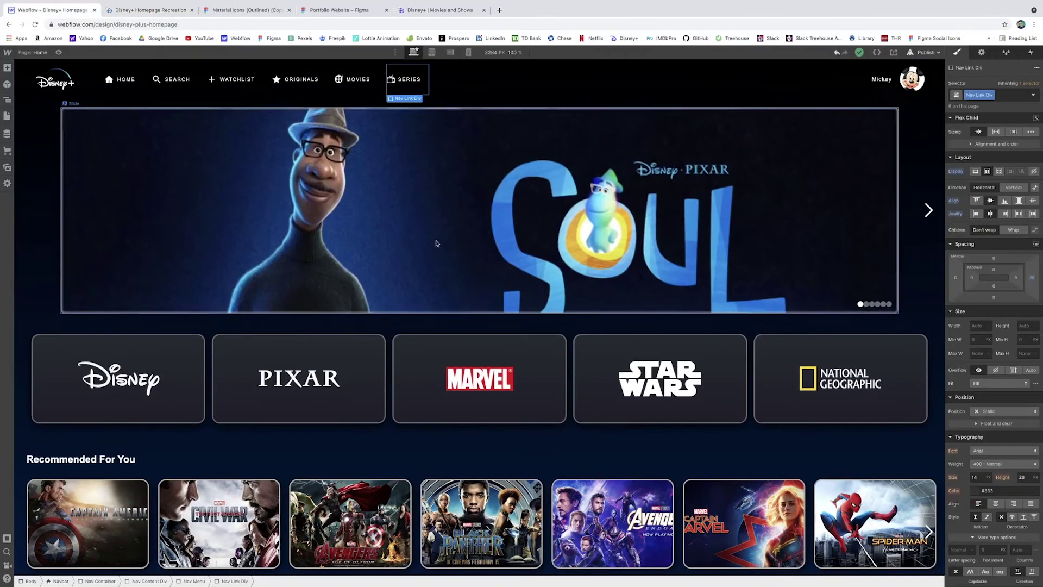
left_click(865, 304)
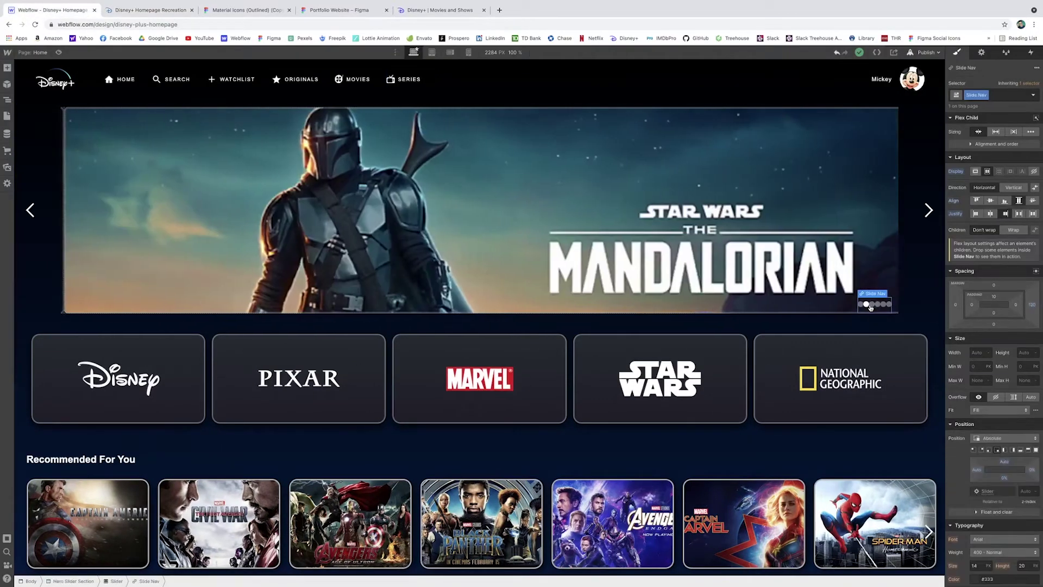
left_click(872, 305)
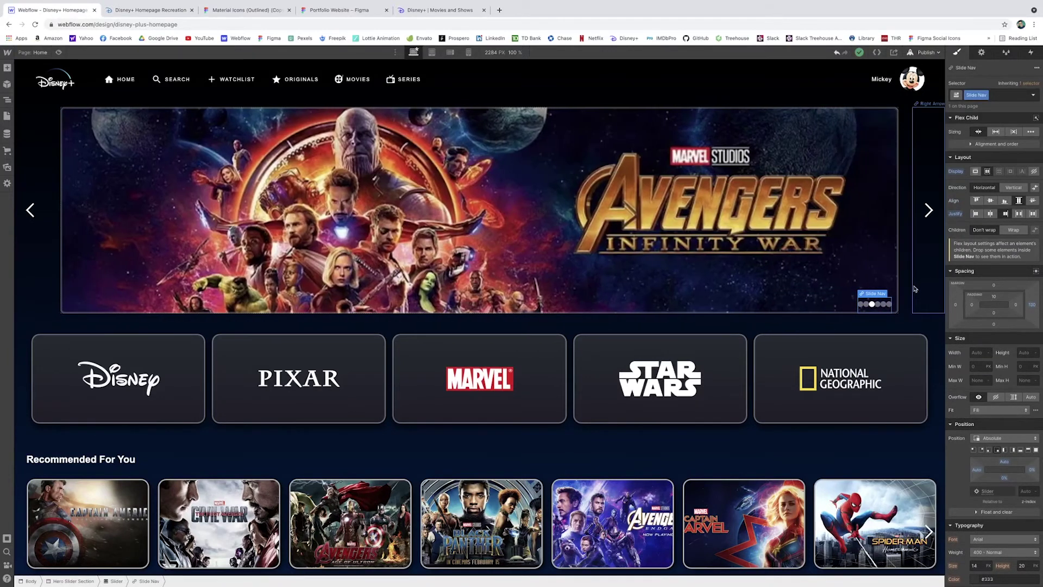
Step: Inspect the style settings of the Slider, its Infinity War slide and the Hero Slider Mask
left_click(912, 312)
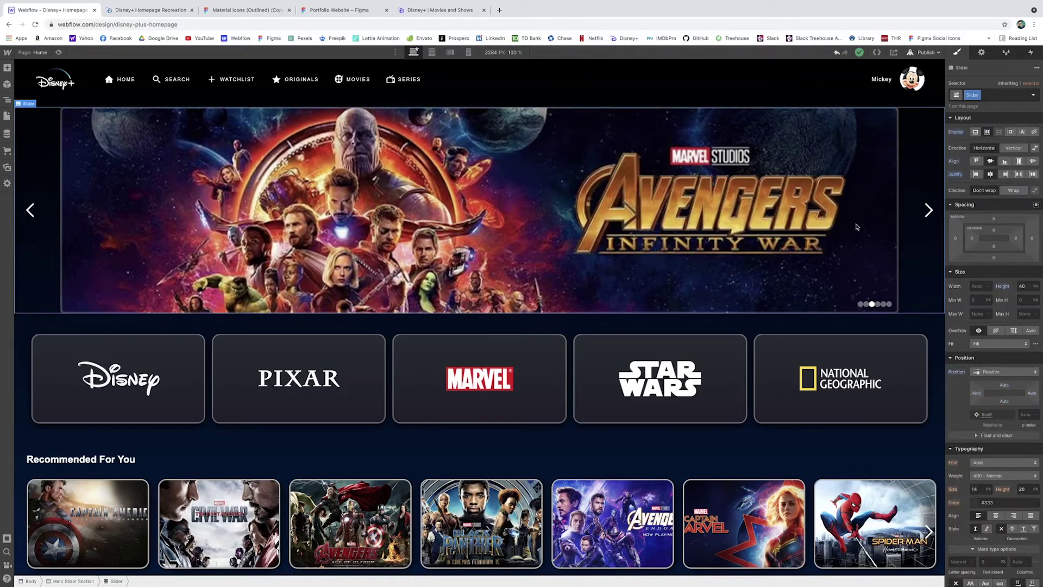
left_click(851, 224)
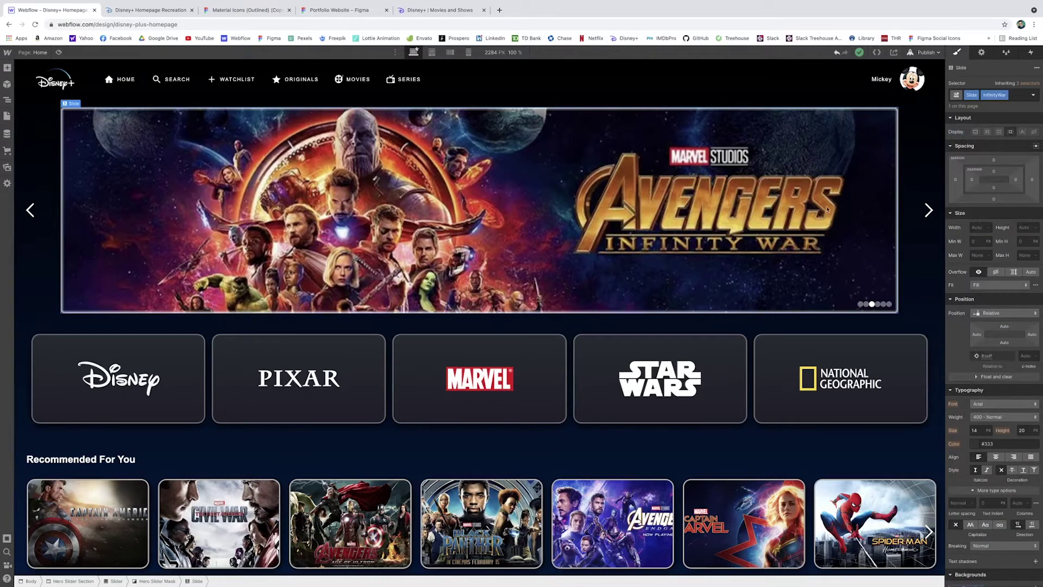
left_click(156, 580)
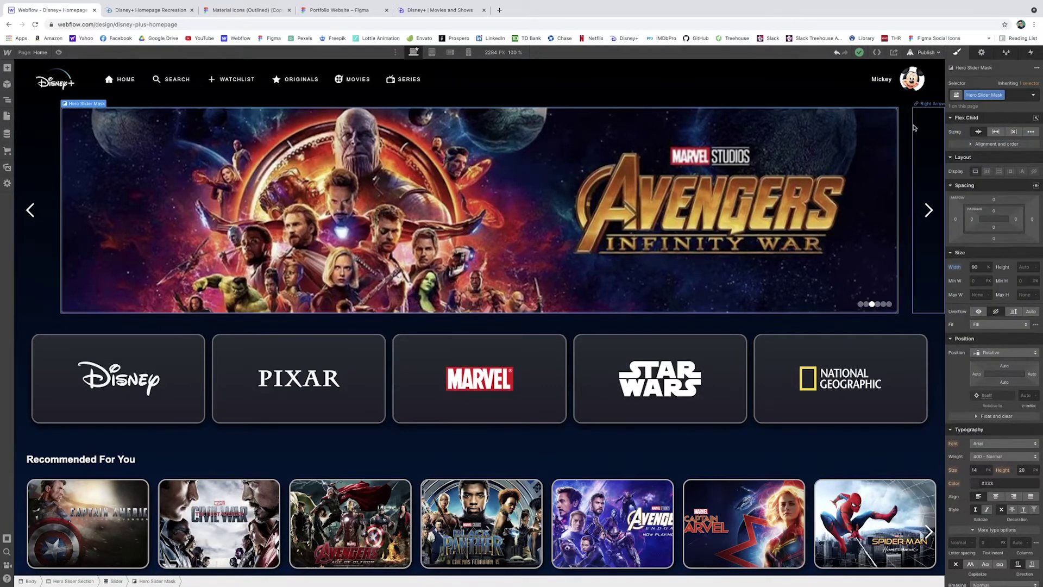
Step: Inspect the style settings of the hero slider's Slide Nav and switch to the original Disney+ page for comparison
left_click(879, 306)
left_click(889, 305)
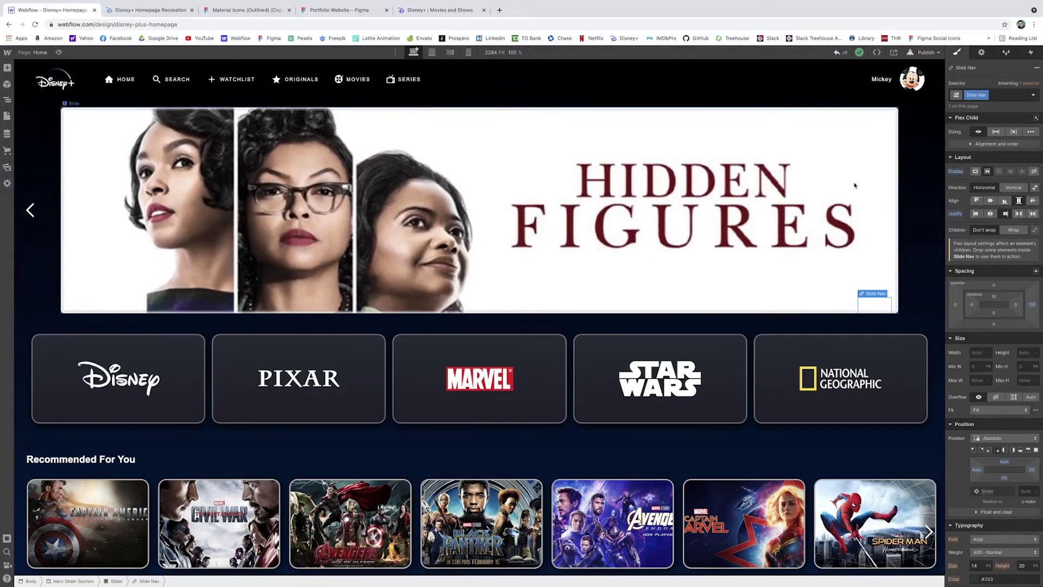
left_click(434, 11)
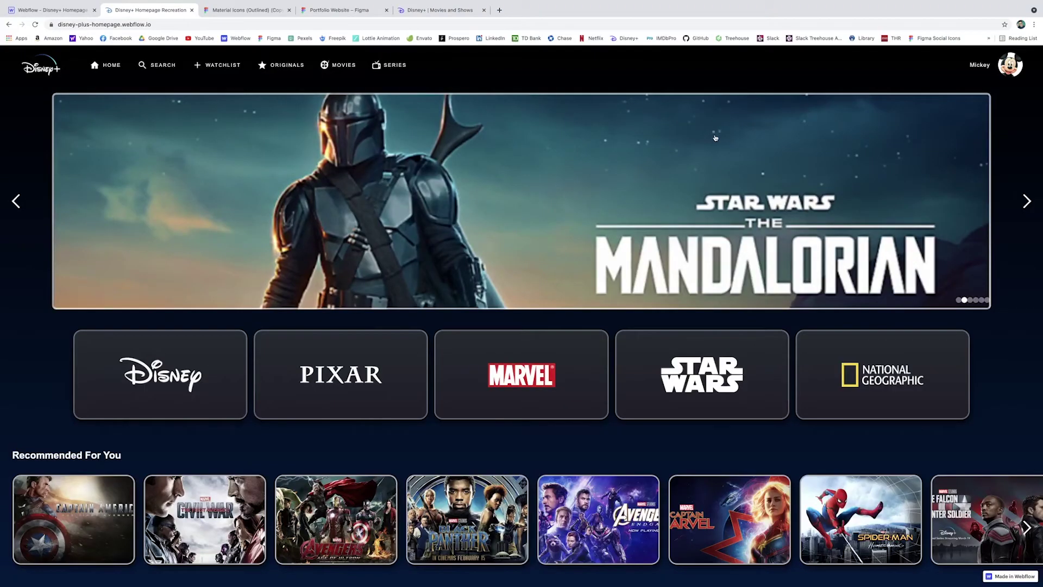
Step: Test the hero slider's navigation dots and its forward arrow on the published Disney+ homepage
left_click(969, 300)
left_click(975, 300)
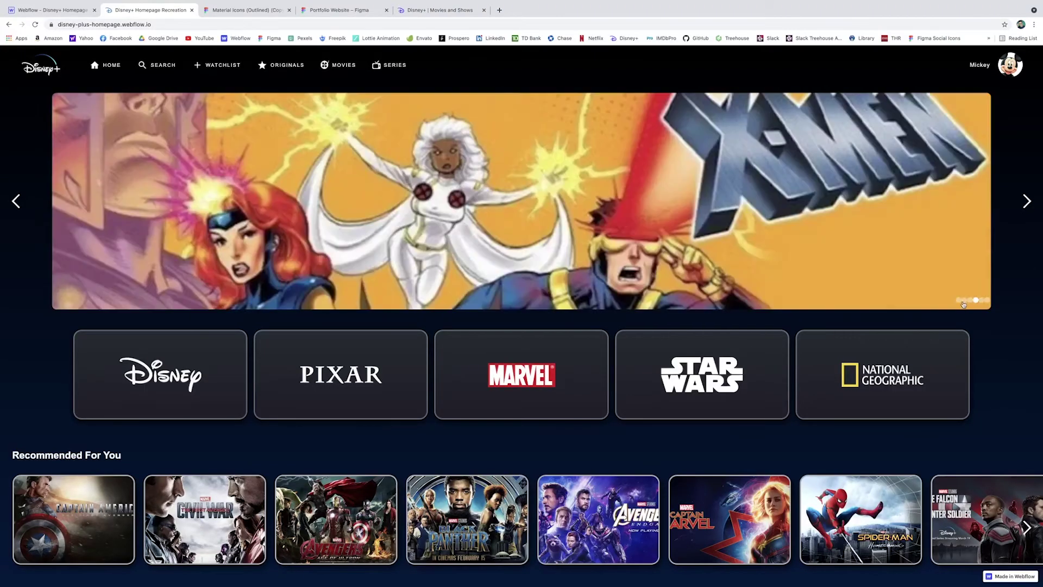
left_click(988, 301)
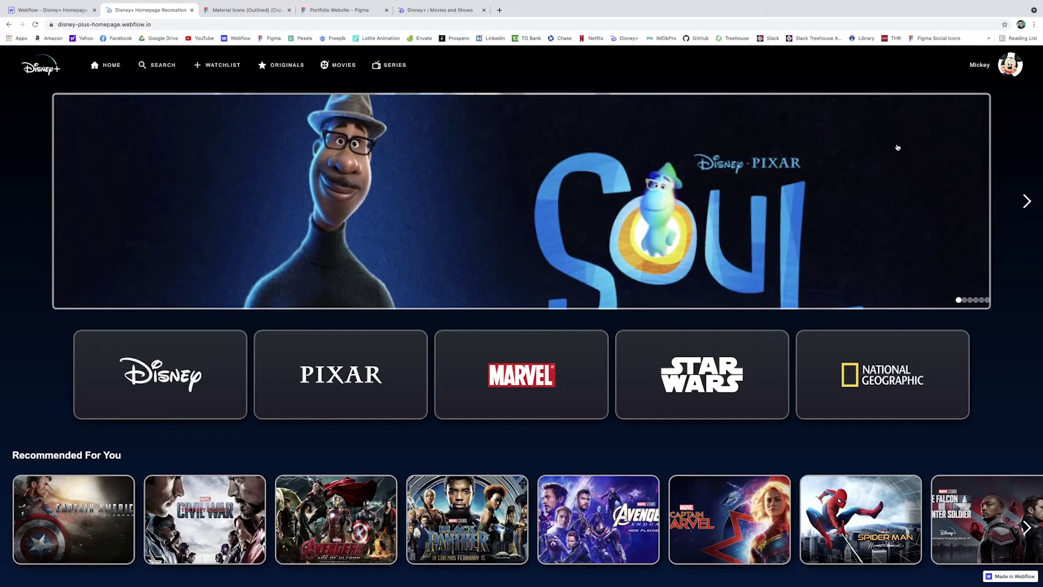
left_click(1025, 201)
Step: Select the Category Hub Section in the Webflow Designer and preview the hover video of its Disney tile
scroll(1019, 232, "down", 3)
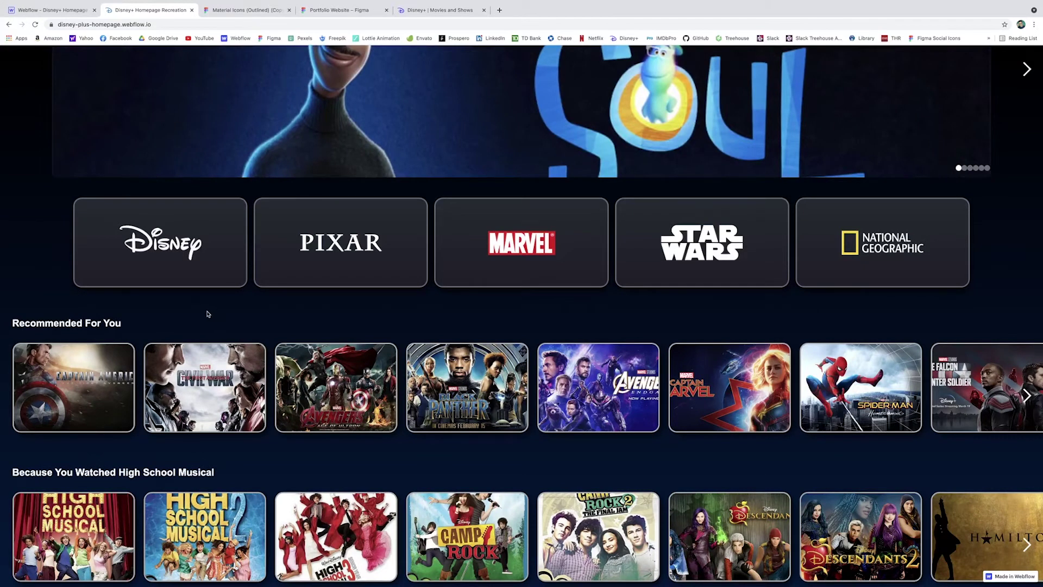
left_click(55, 11)
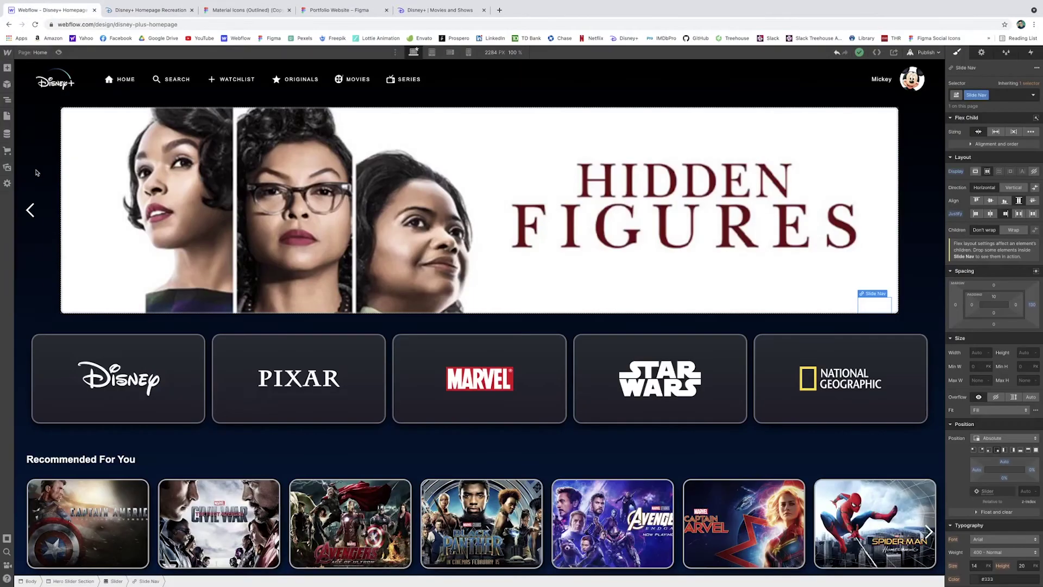
left_click(266, 439)
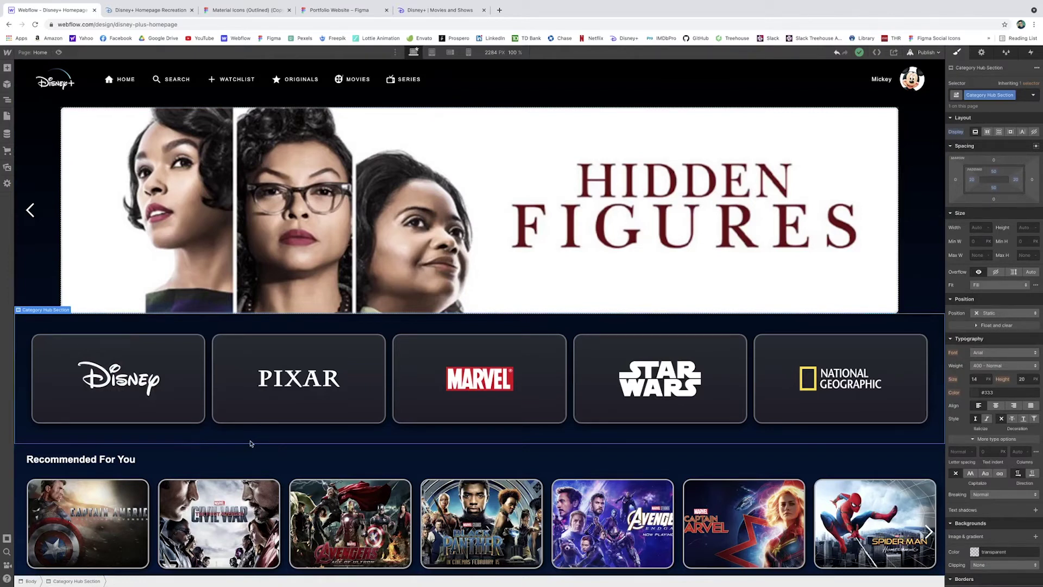
scroll(251, 444, "down", 1)
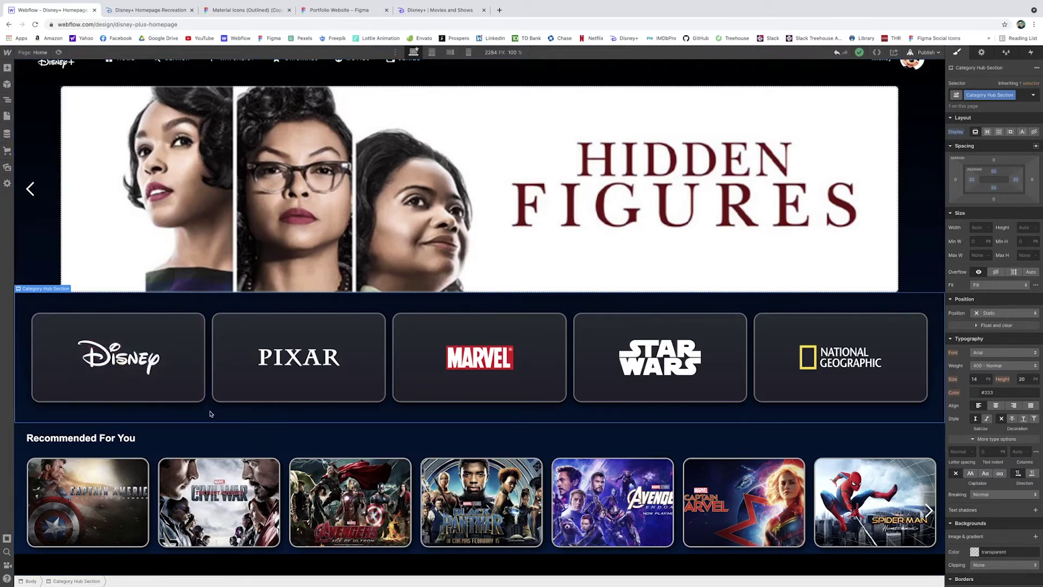
mouse_move(182, 387)
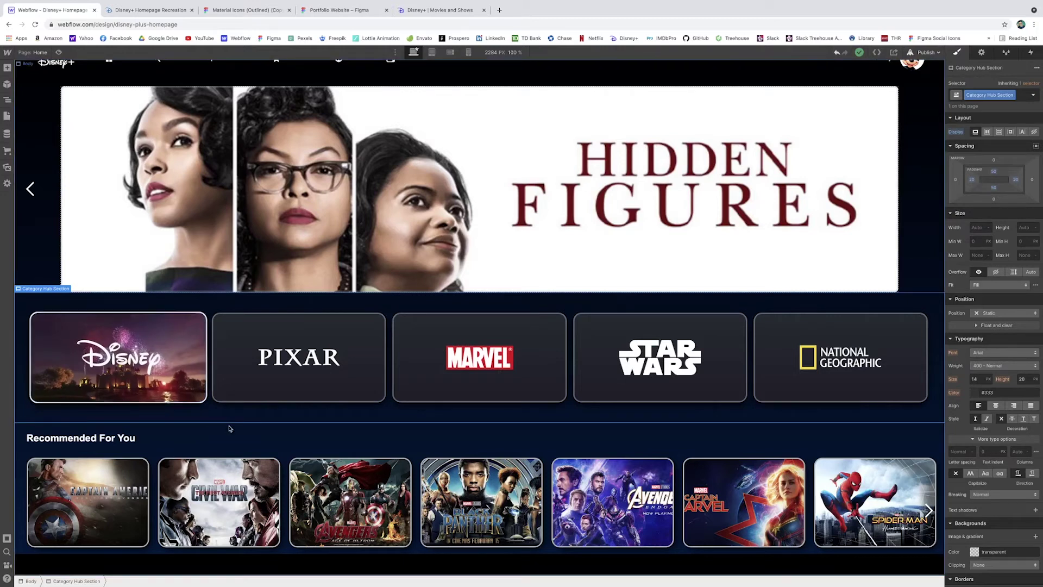
Step: Check the category tiles' hover videos on the published homepage and open elements.envato.com in a new browser tab
left_click(148, 11)
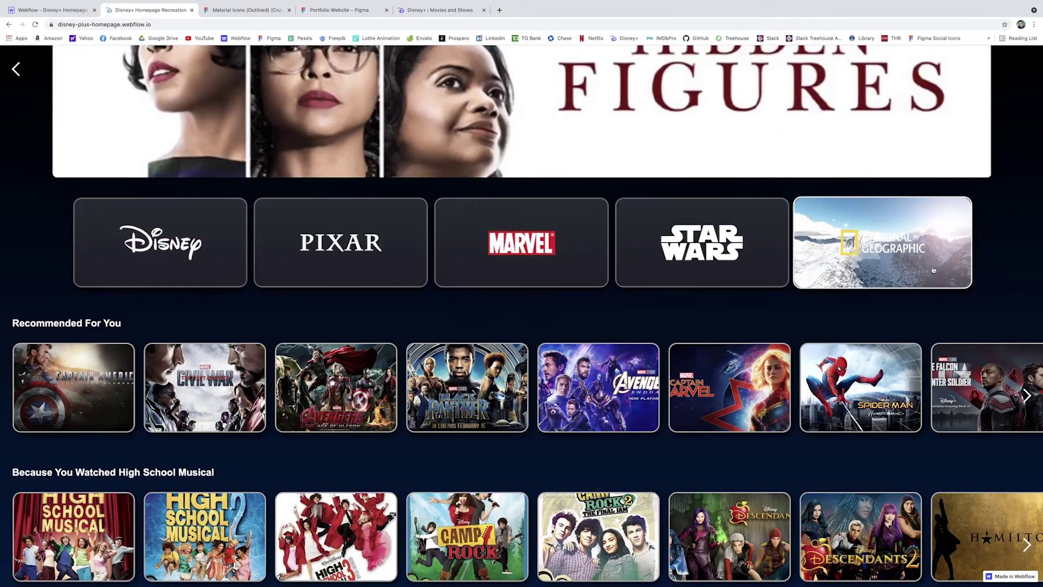
left_click(499, 10)
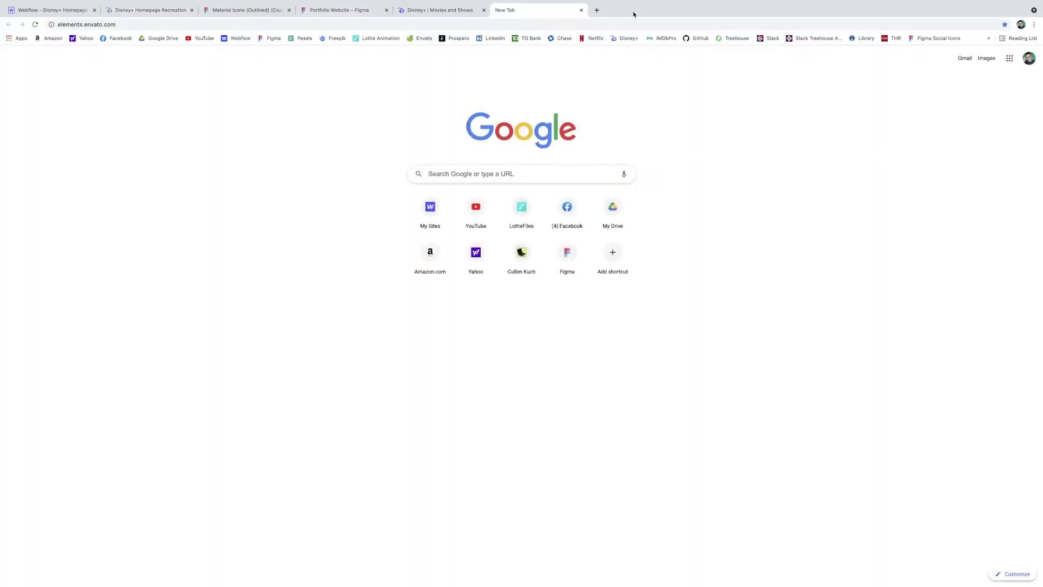
key("Return")
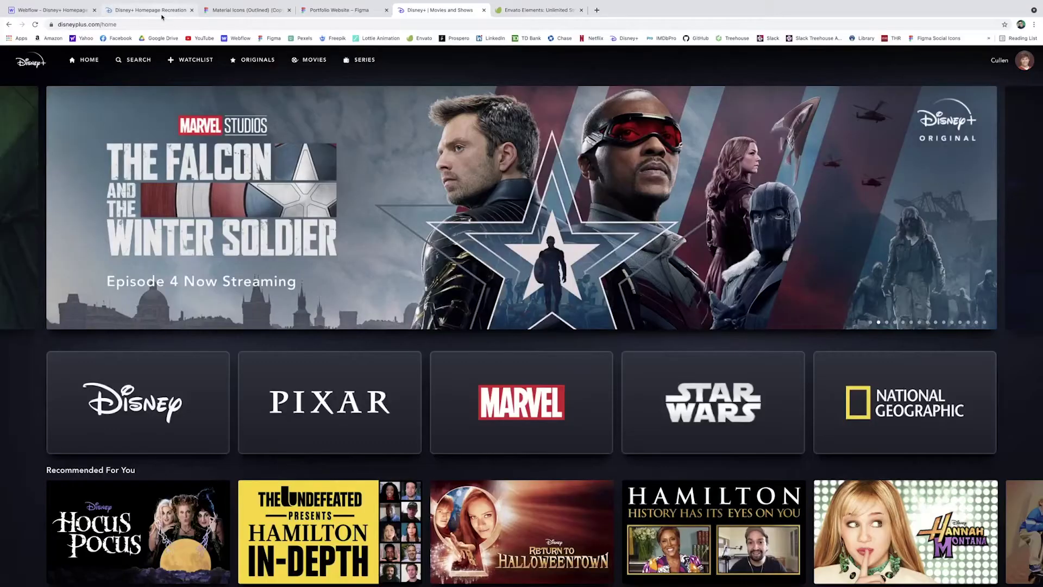
Step: Review the category tiles and show rows on the published homepage and bring up the same rows in the Webflow Designer
left_click(162, 17)
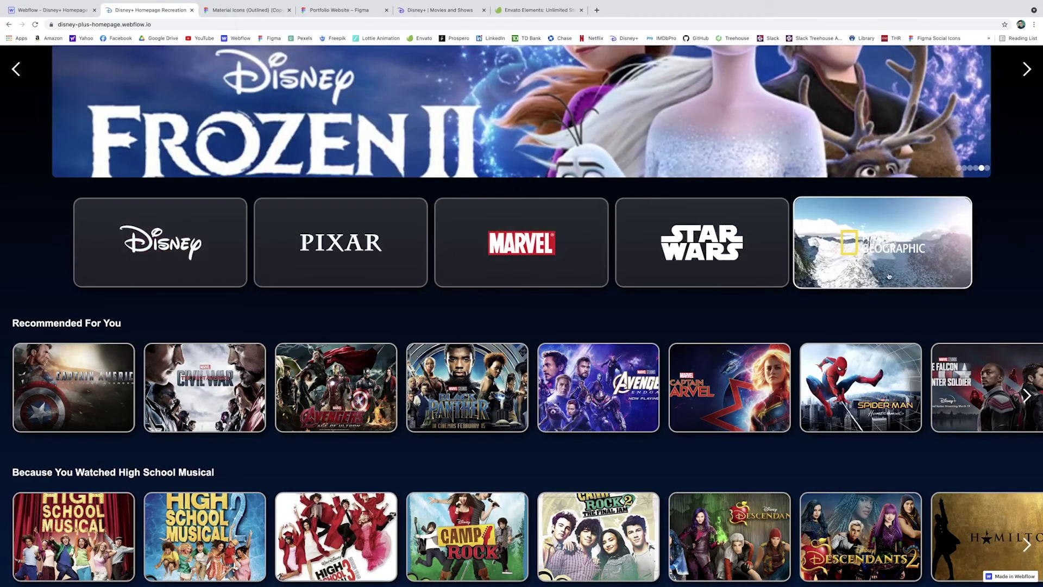
scroll(87, 173, "down", 3)
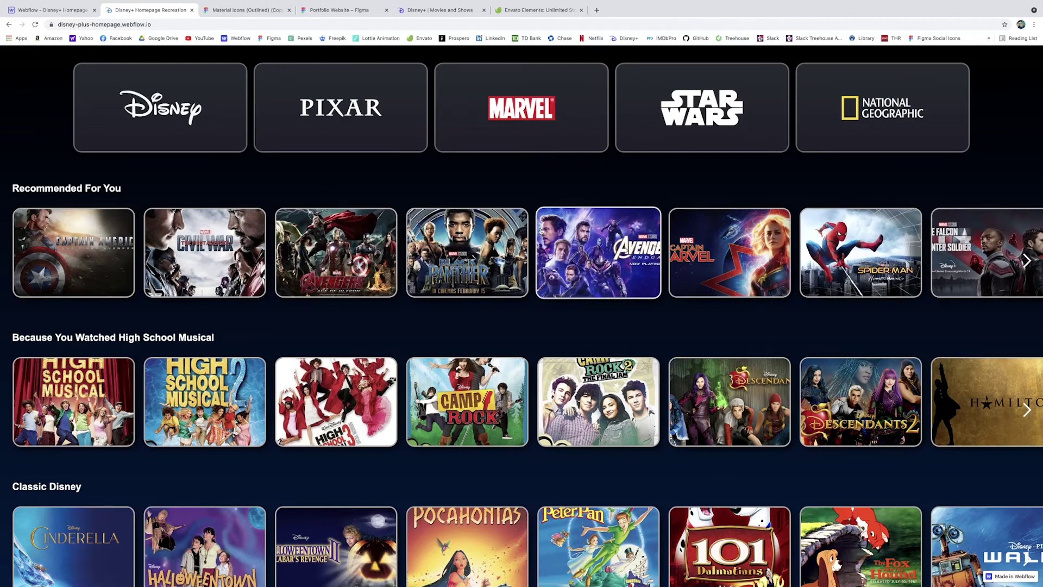
left_click(51, 10)
scroll(405, 382, "down", 2)
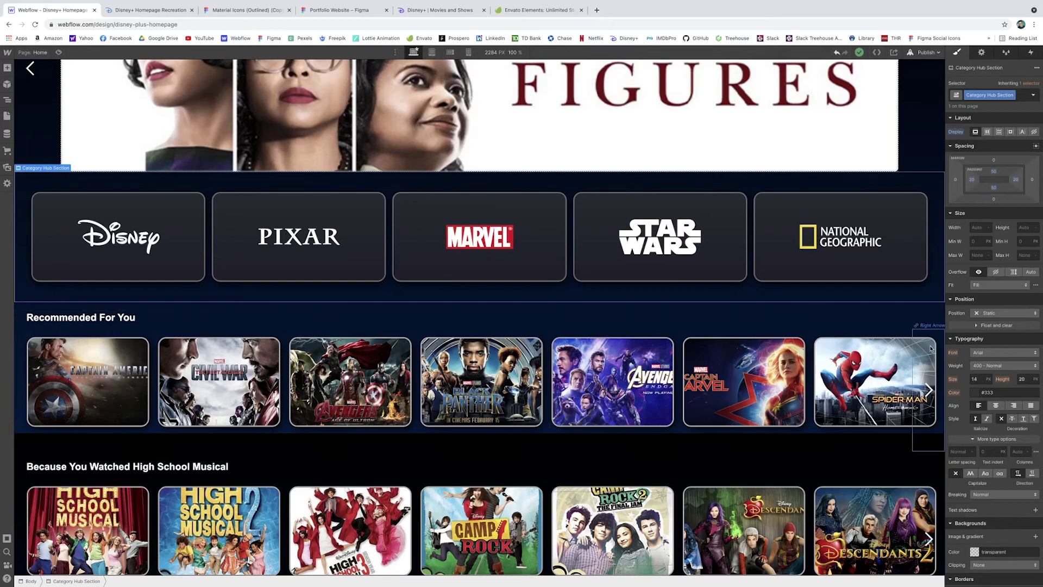
Step: Select the Civil War Recommended Slide in the Recommended For You row and inspect its element and style settings
left_click(989, 38)
left_click(489, 443)
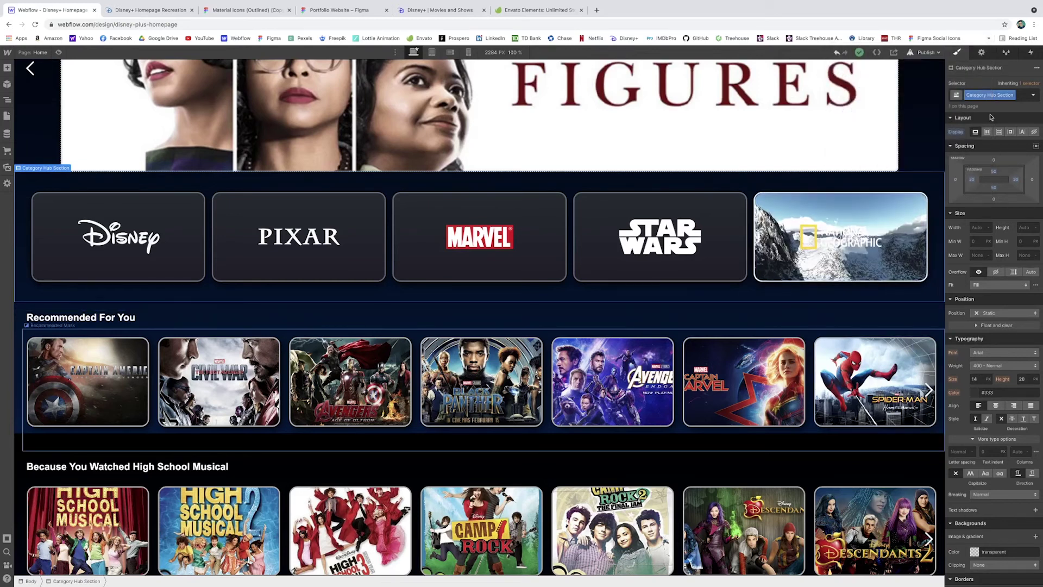
left_click(981, 53)
left_click(1013, 110)
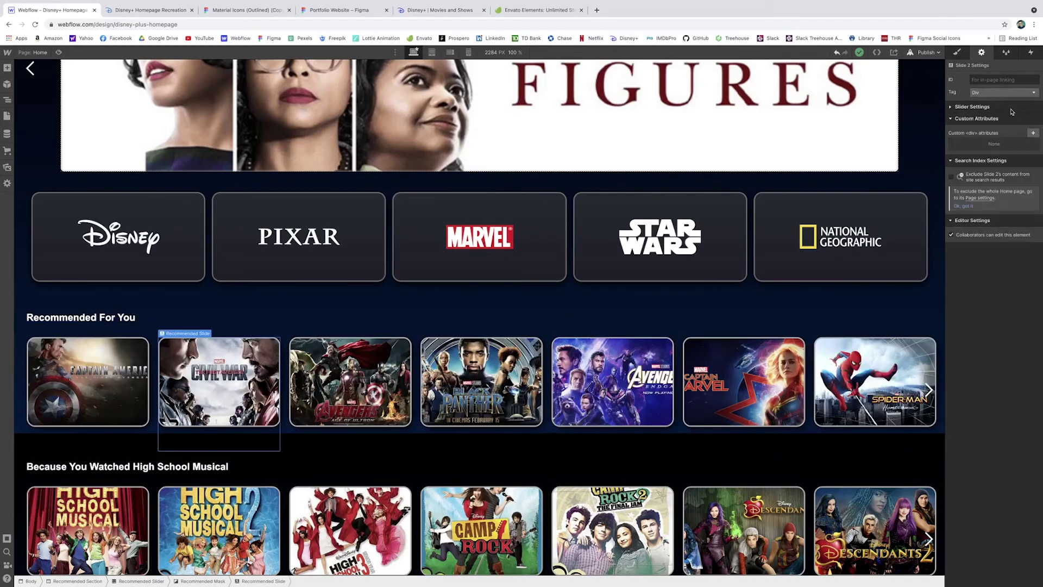
left_click(959, 56)
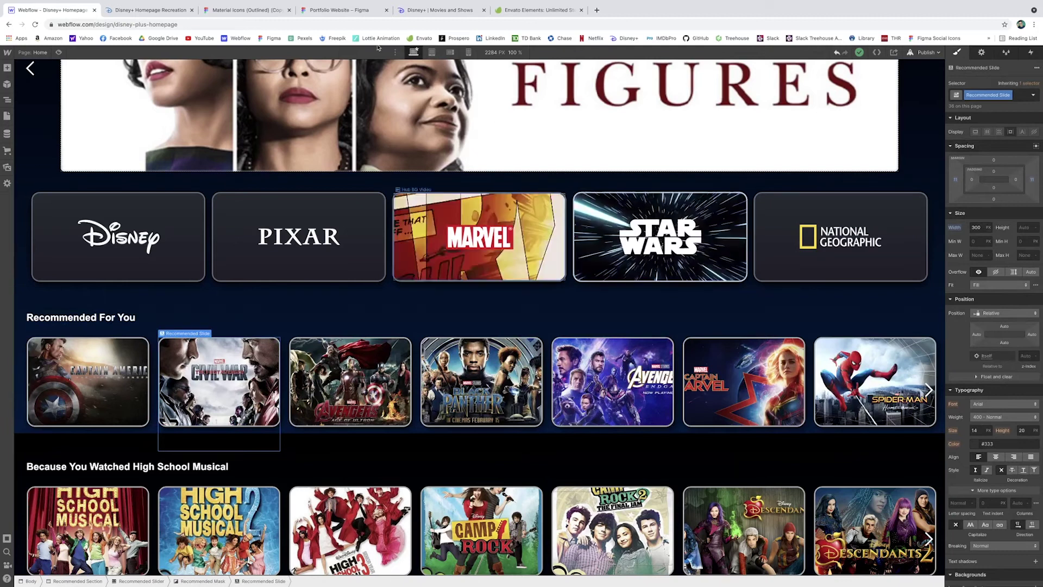
Step: Switch to the original Disney+ page and advance the New to Disney+ row by two pages
left_click(437, 9)
scroll(692, 248, "down", 4)
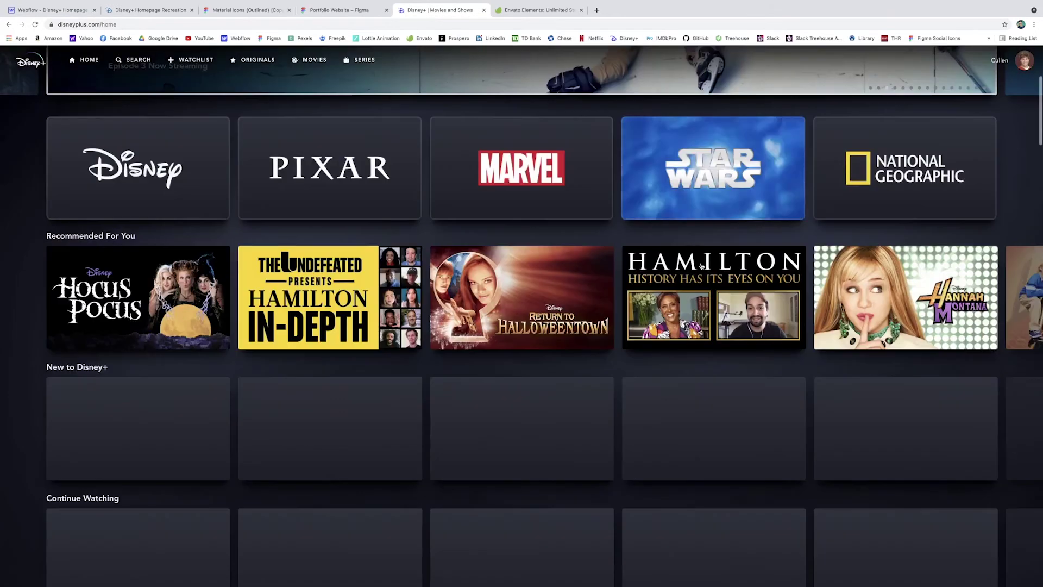
scroll(692, 248, "down", 4)
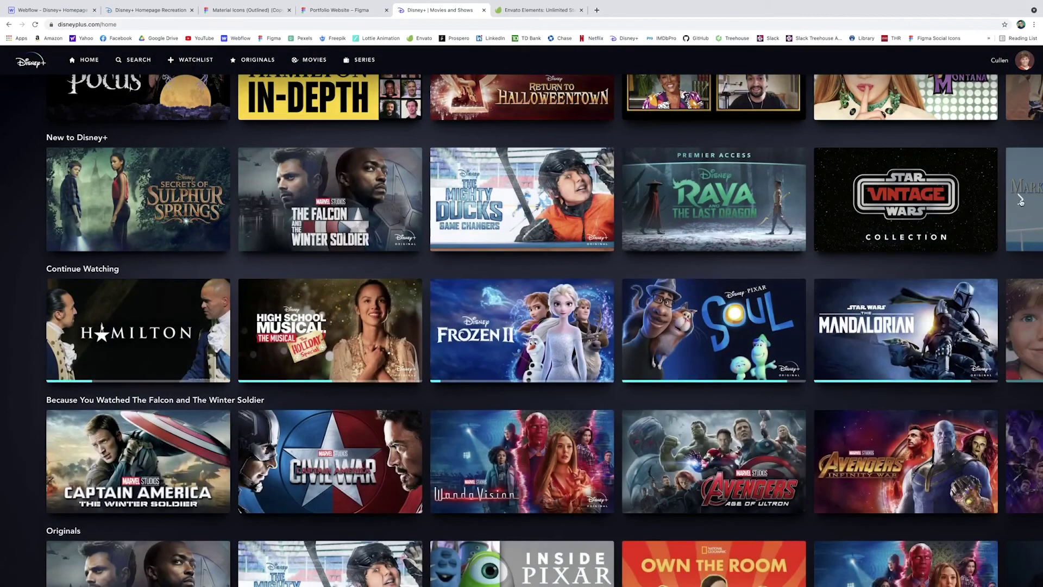
left_click(1021, 201)
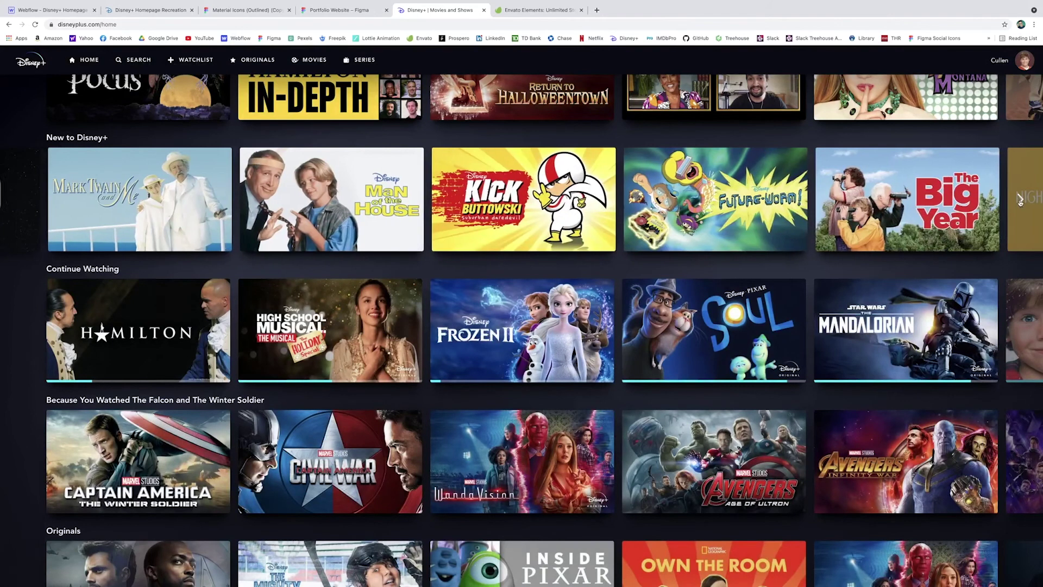
left_click(1020, 202)
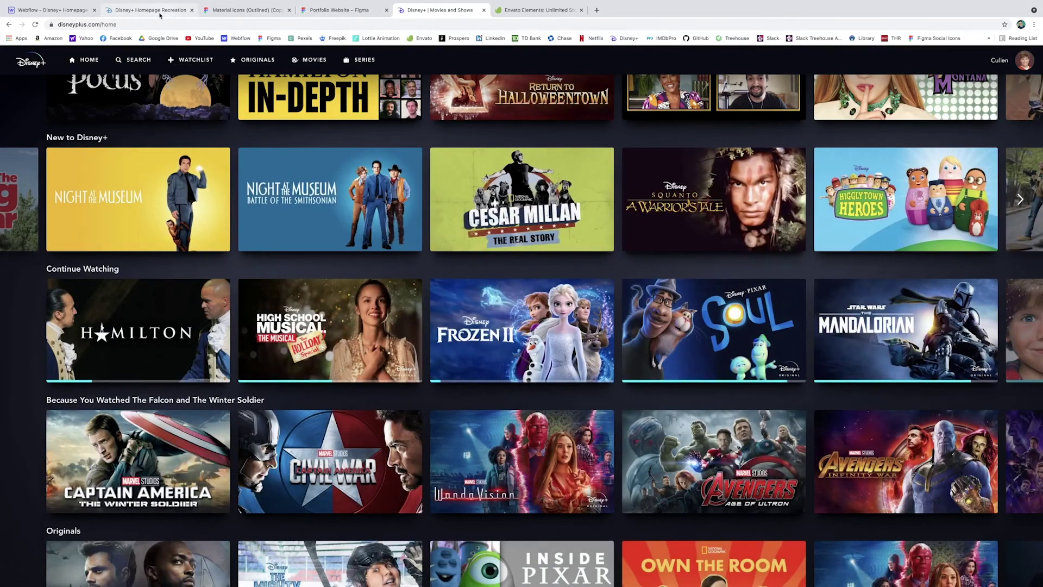
Step: Back in the Webflow Designer, inspect the Show Div styles of the Captain America, Civil War, Age of Ultron and Black Panther slides
left_click(97, 16)
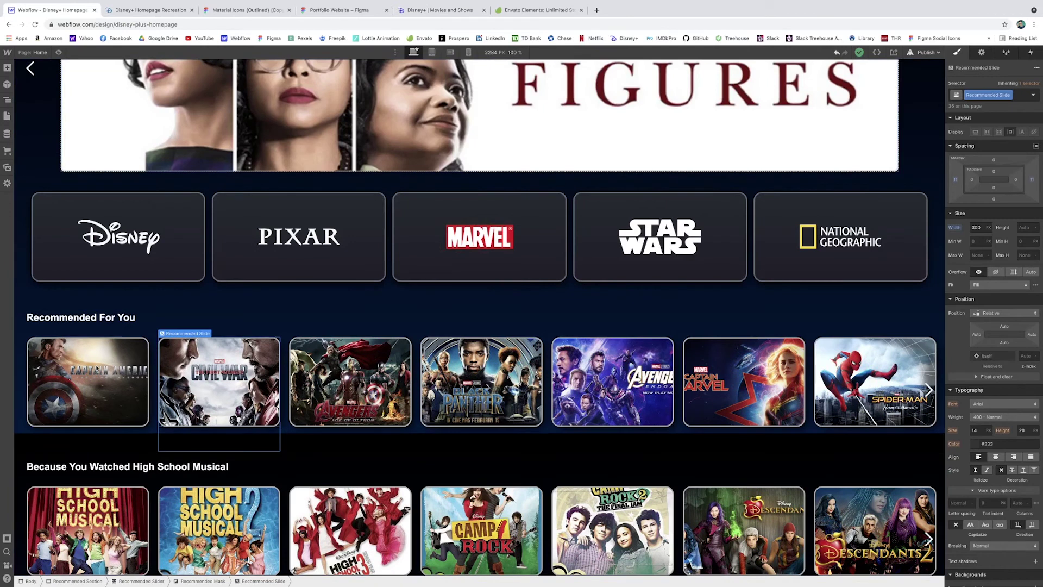
scroll(110, 336, "down", 1)
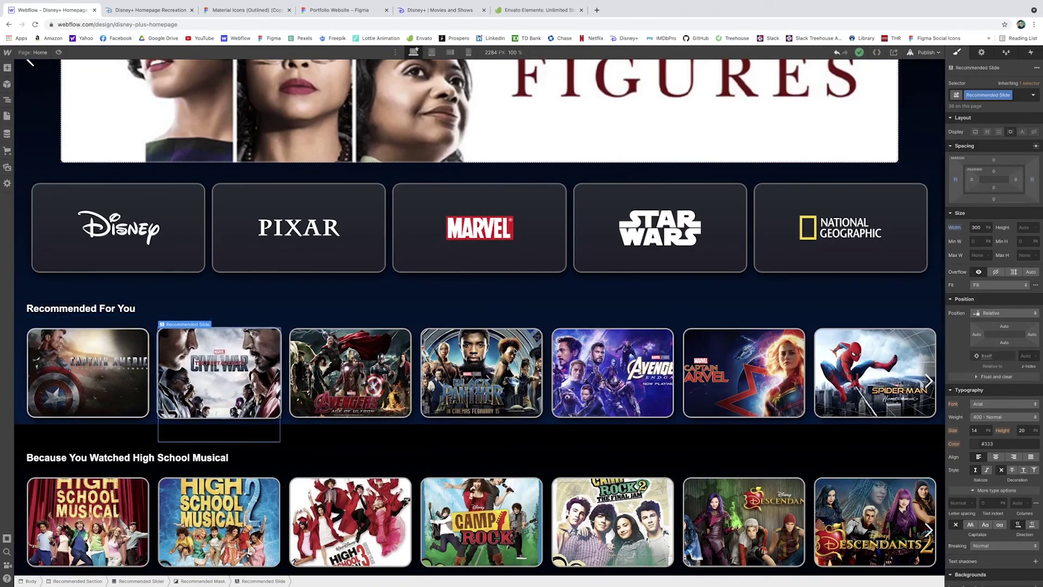
left_click(87, 375)
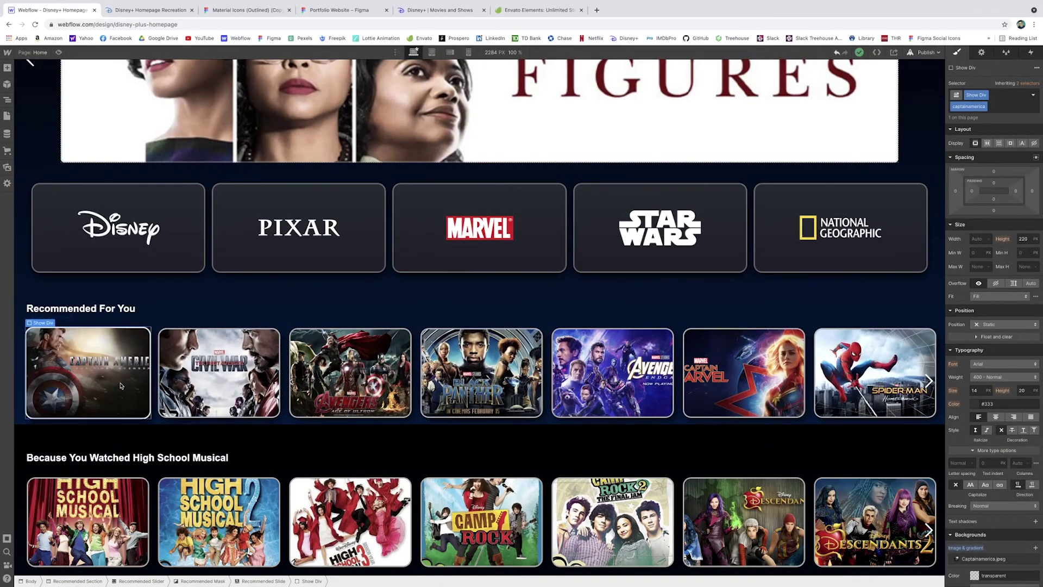
left_click(244, 373)
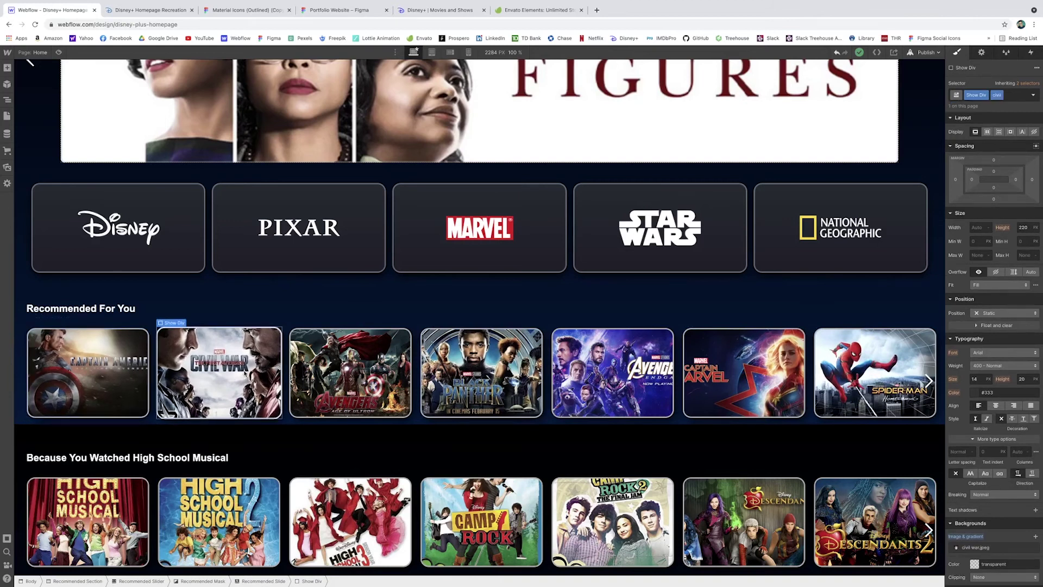
left_click(364, 375)
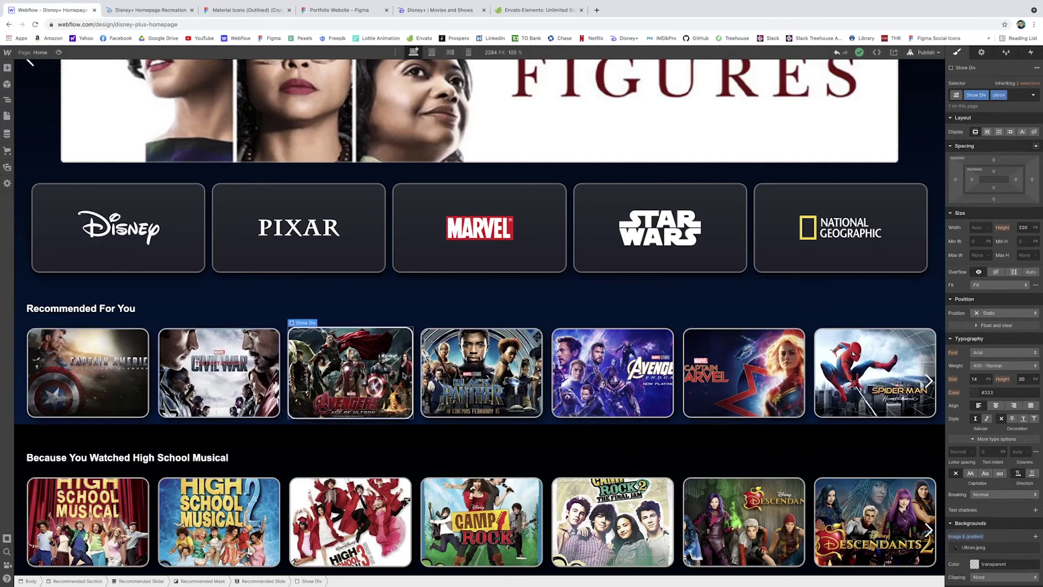
left_click(478, 375)
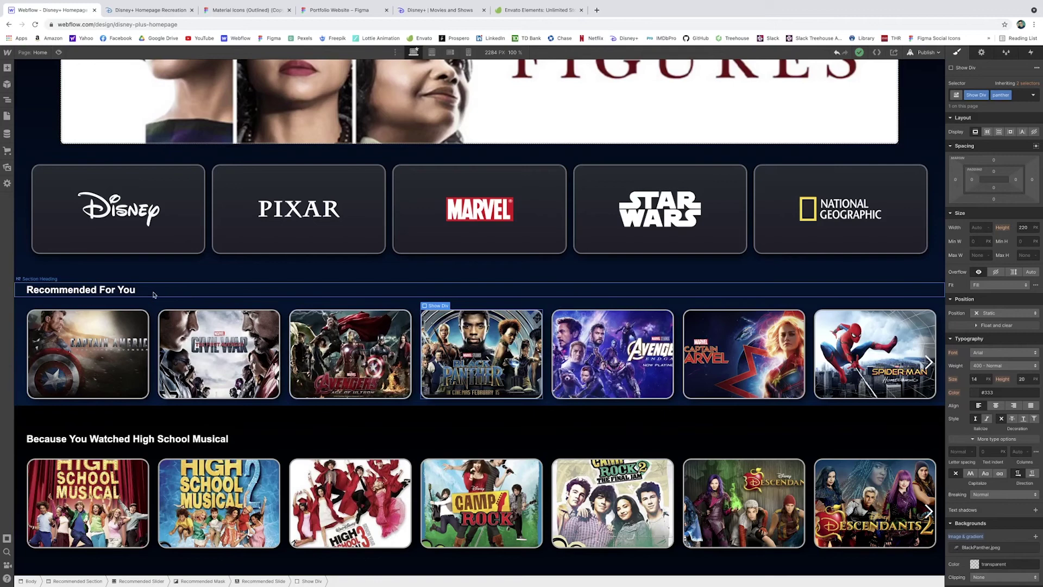
Step: Select the Cinderella Show Div in the Classic Disney row and inspect its styles
scroll(153, 295, "down", 3)
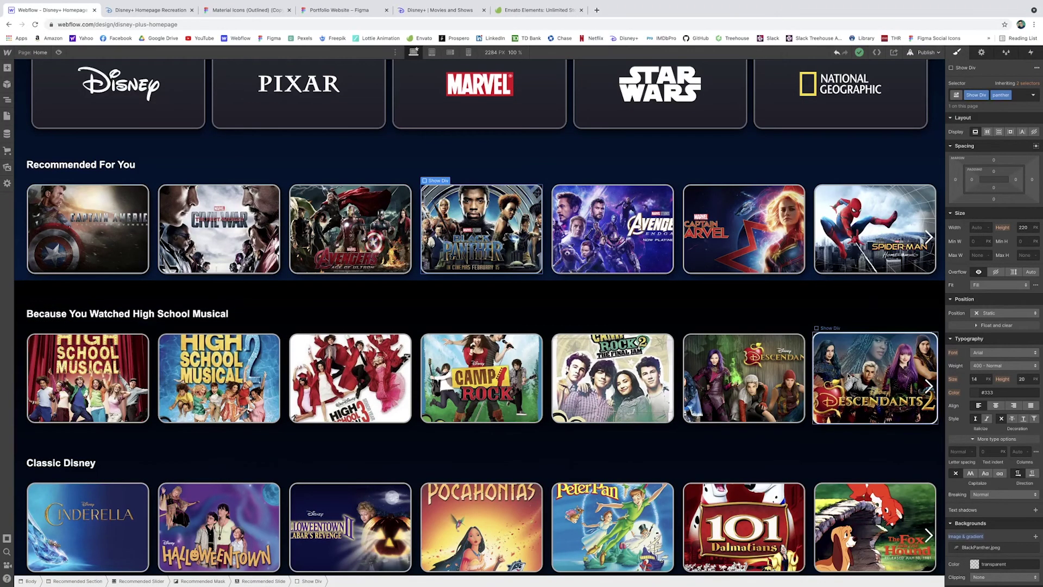
scroll(899, 375, "down", 1)
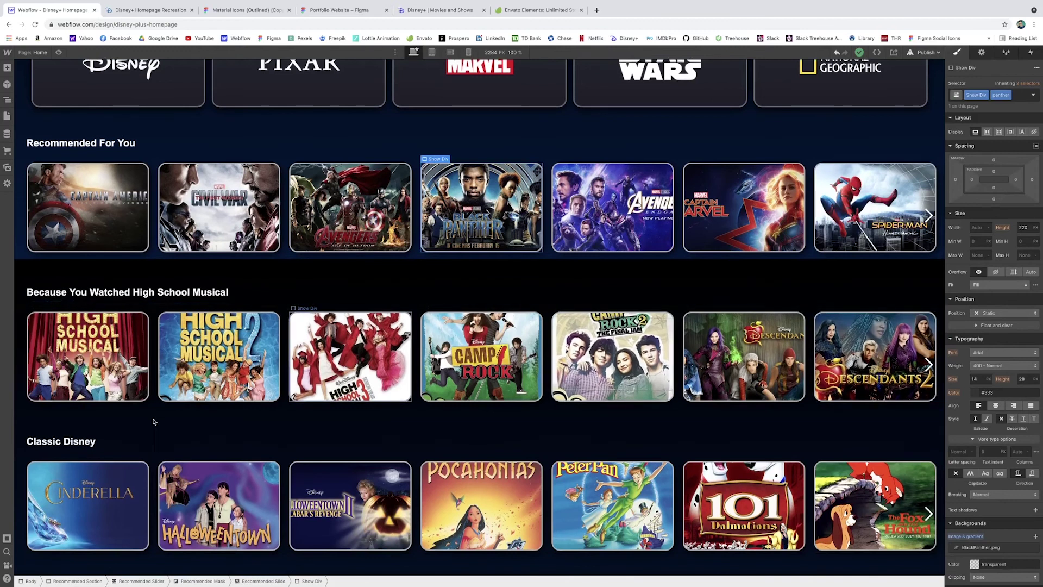
left_click(108, 478)
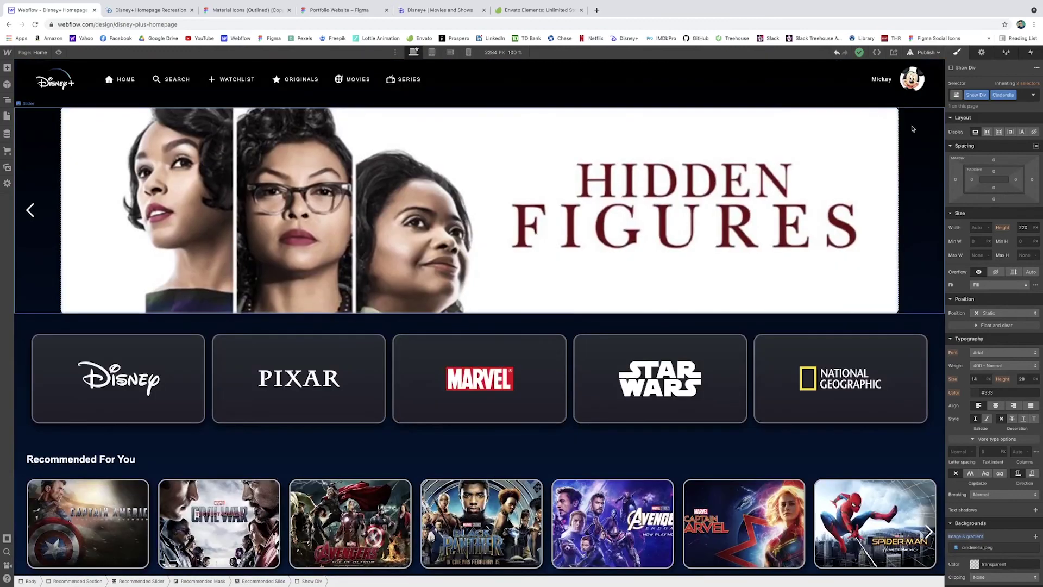